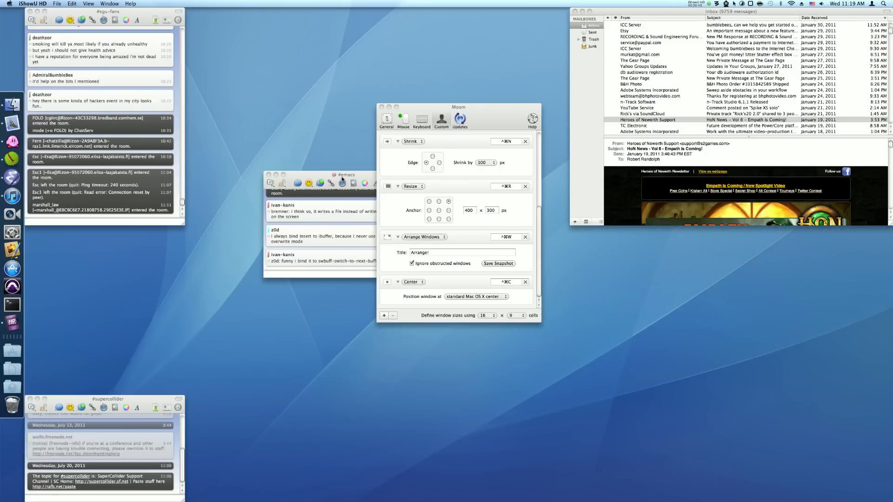
Step: Scatter the three chat windows across the left half of the desktop, lower the Mail inbox window and nudge the Moom settings window
drag(343, 180, 191, 247)
drag(122, 10, 256, 45)
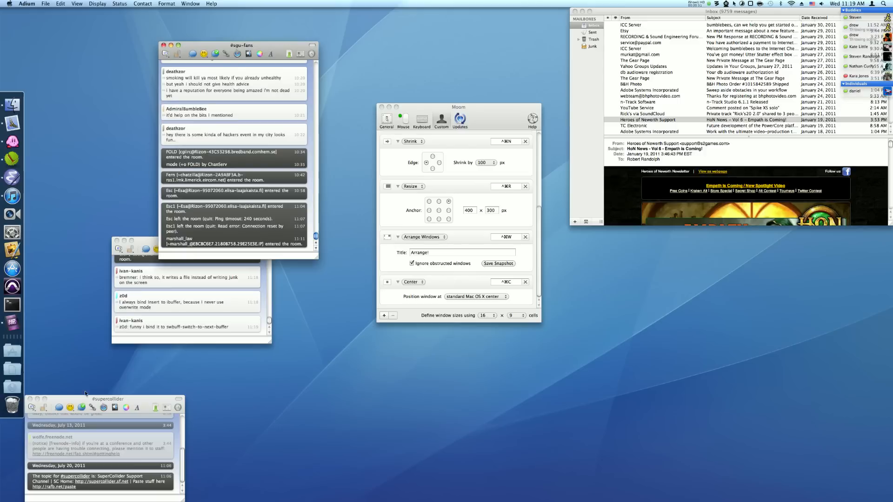
drag(88, 408, 198, 347)
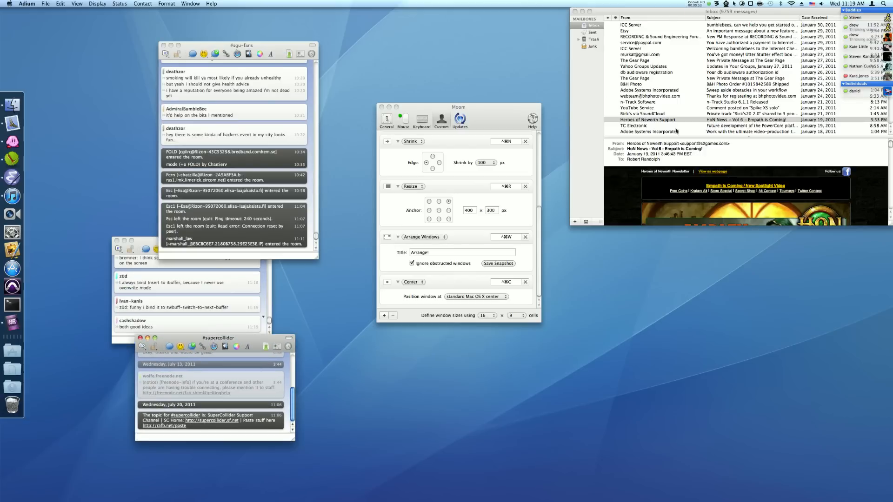
drag(666, 10, 684, 187)
click(500, 118)
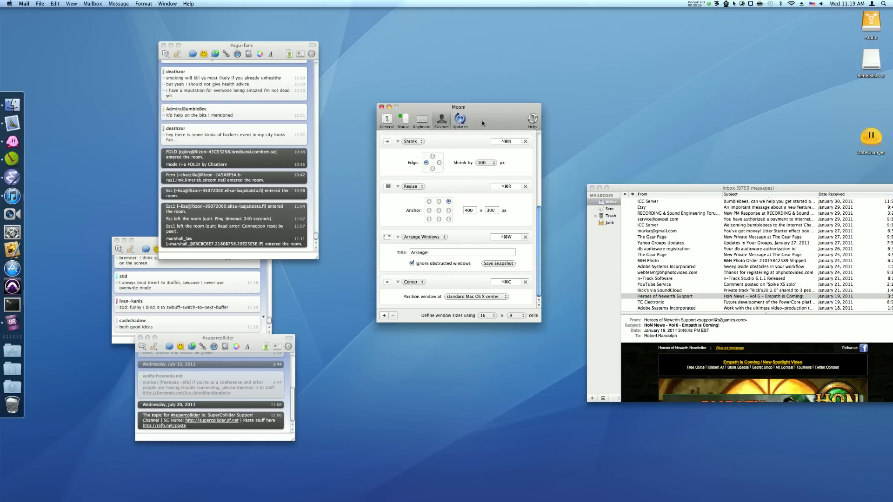
mouse_move(482, 120)
mouse_down()
mouse_move(467, 52)
mouse_move(503, 184)
mouse_move(478, 124)
mouse_up()
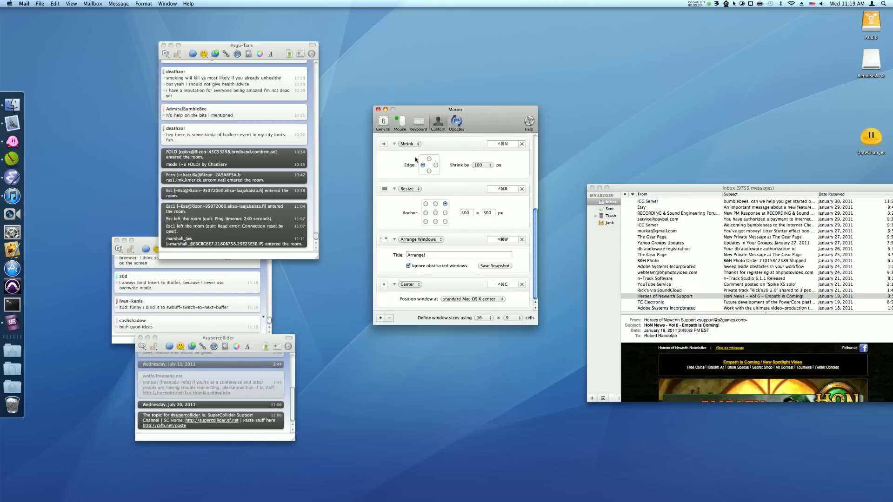
Step: Examine the application modes available under Run as in Moom's General settings, keeping menu bar
click(383, 123)
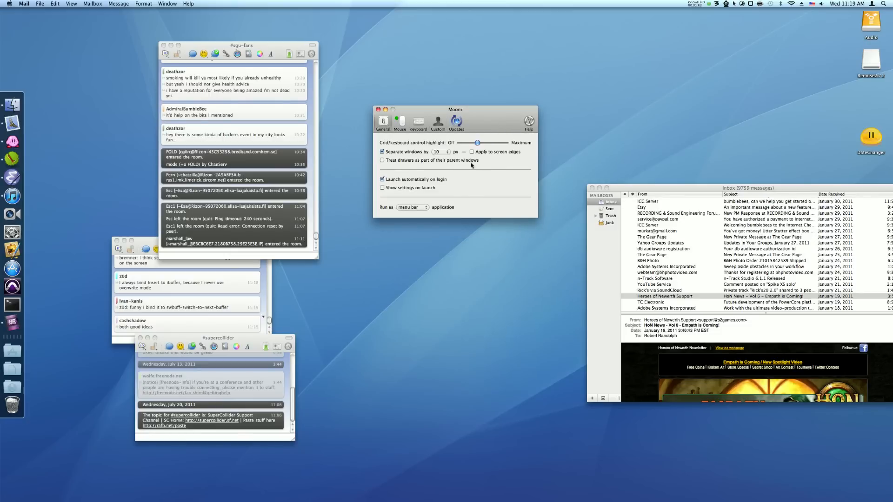
click(422, 209)
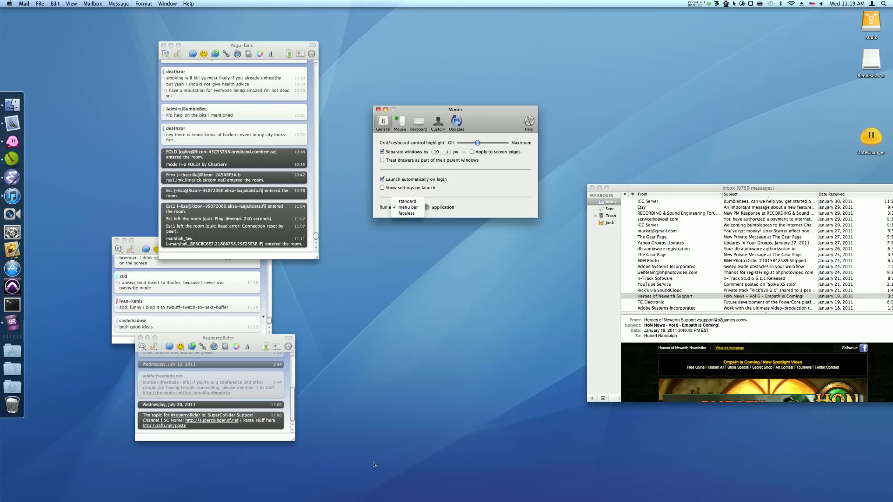
click(516, 190)
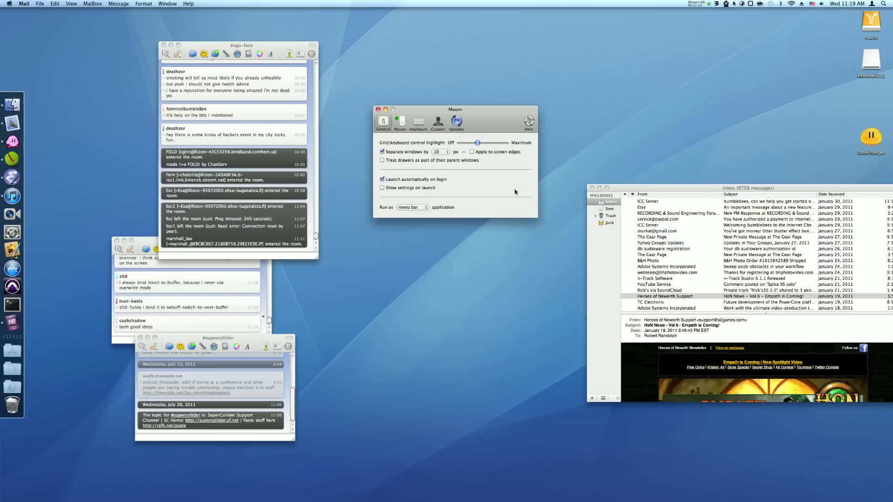
click(415, 209)
click(516, 199)
click(415, 207)
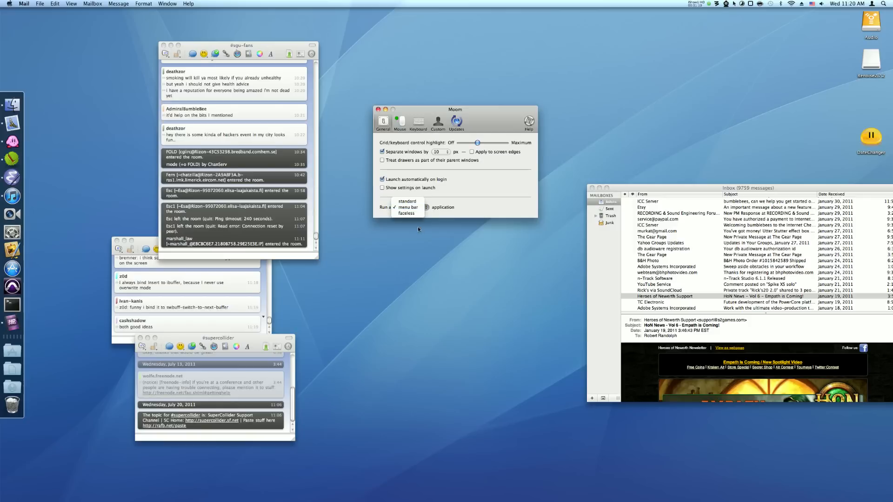
click(505, 190)
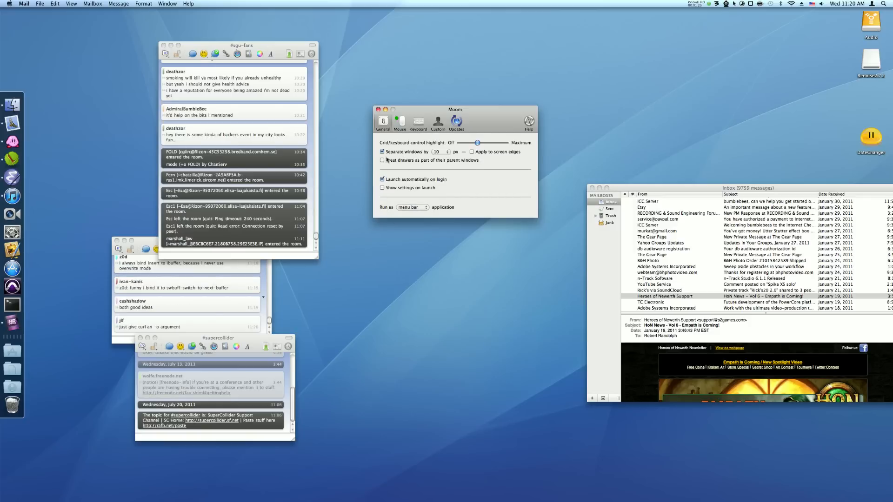
Step: Examine the window separation distances and the screen edge option in the General settings
click(439, 152)
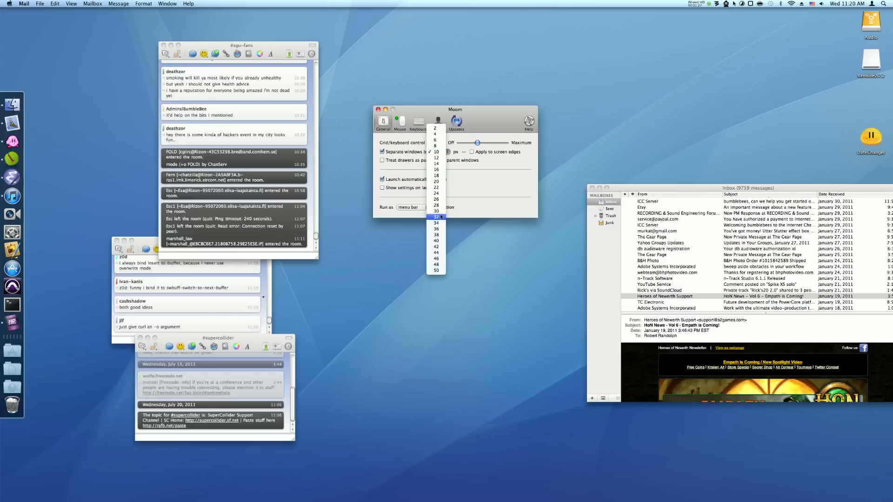
click(522, 181)
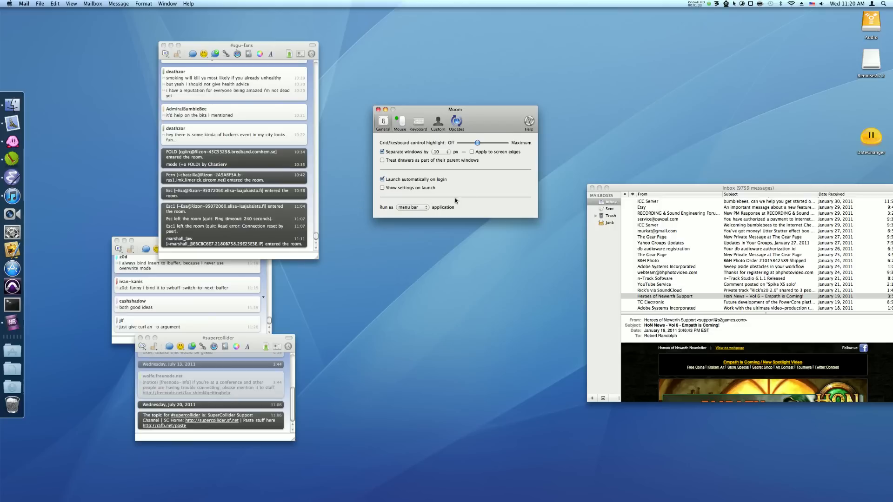
click(472, 152)
Step: Review the Mouse settings and use the pop-up grid to fit #sgu-fans into about 5 by 4 cells in the desktop's upper-left corner
click(402, 123)
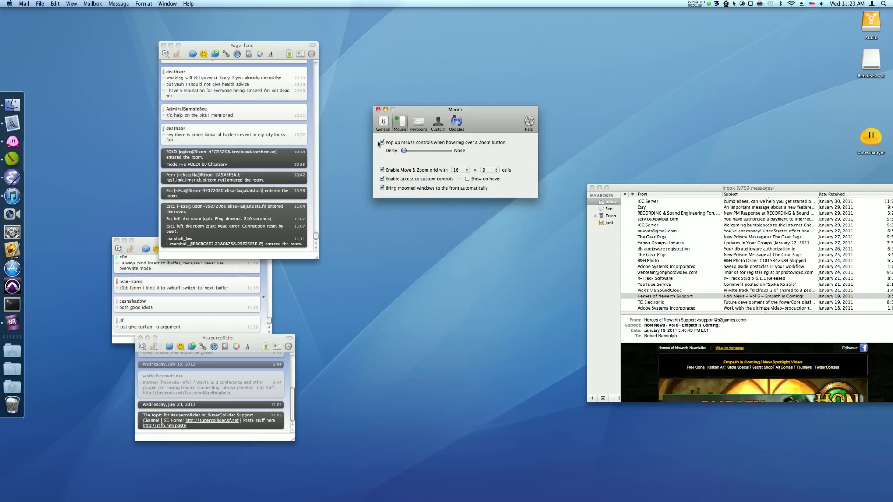
click(350, 125)
mouse_move(179, 46)
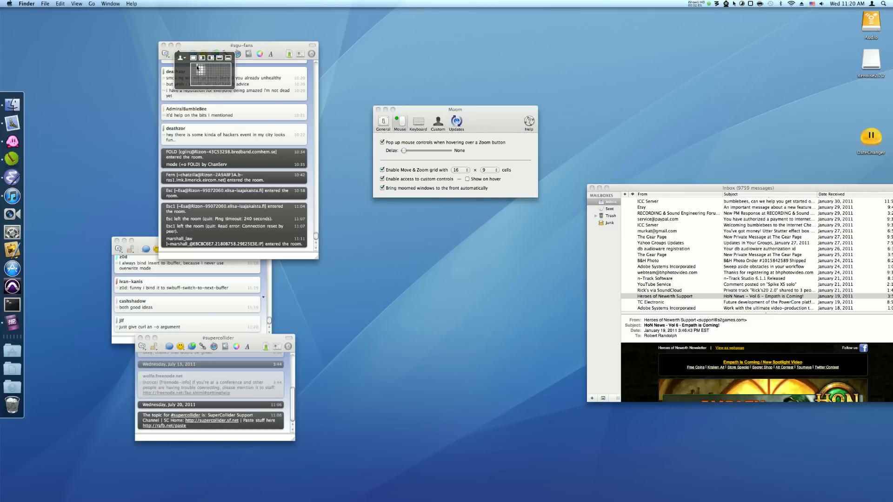
drag(192, 65, 203, 74)
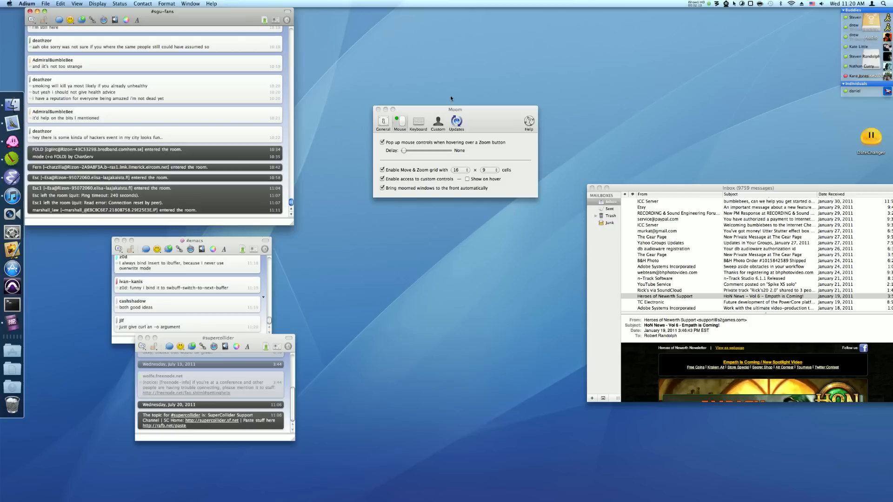
Step: Examine Moom's Keyboard settings and call up the keyboard control cheat sheet with its Control-Command-M hot key
click(500, 119)
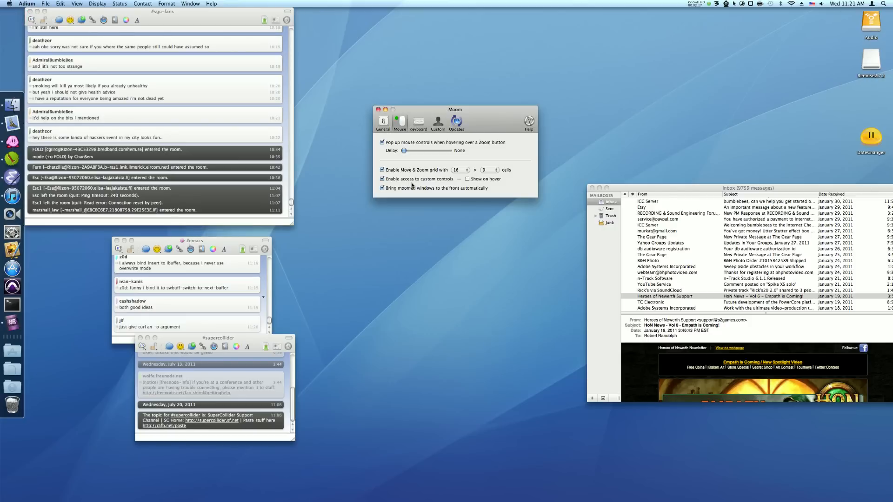
click(419, 123)
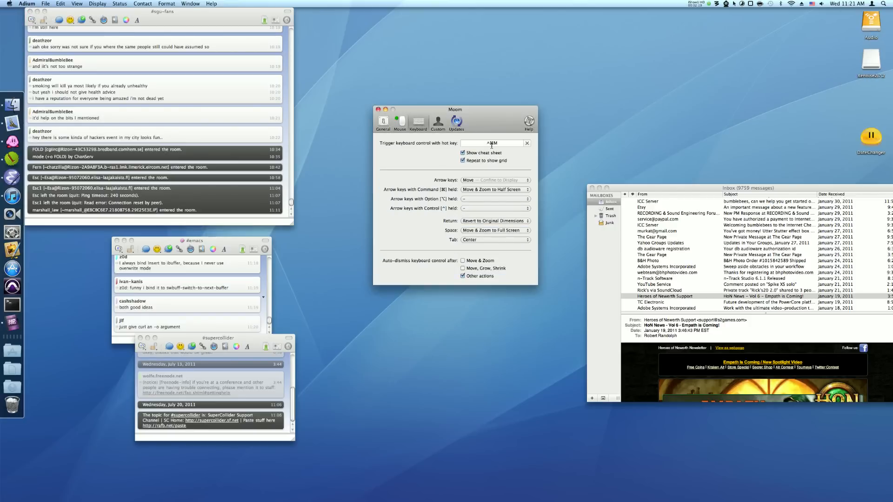
click(491, 144)
key(ctrl+super+m)
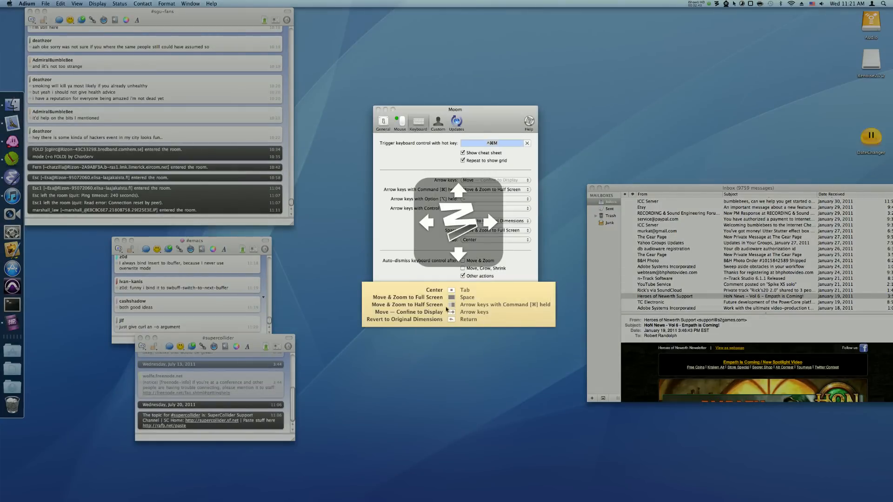
key(Escape)
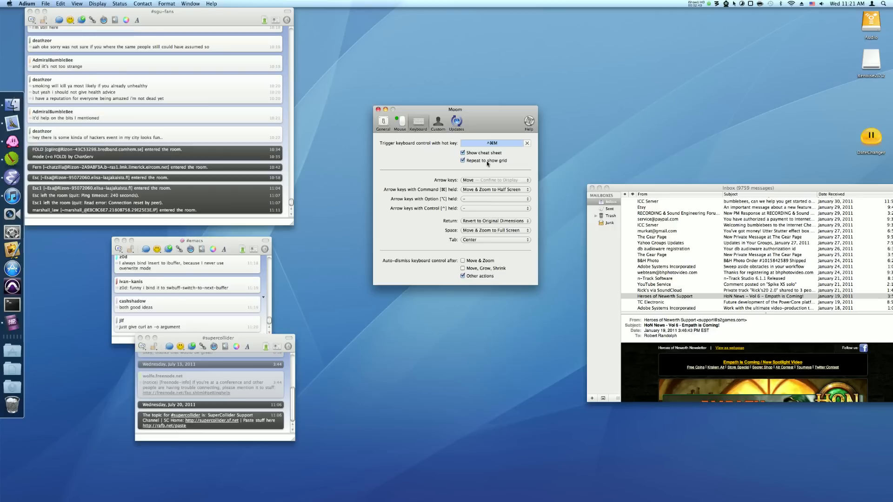
key(ctrl+super+m)
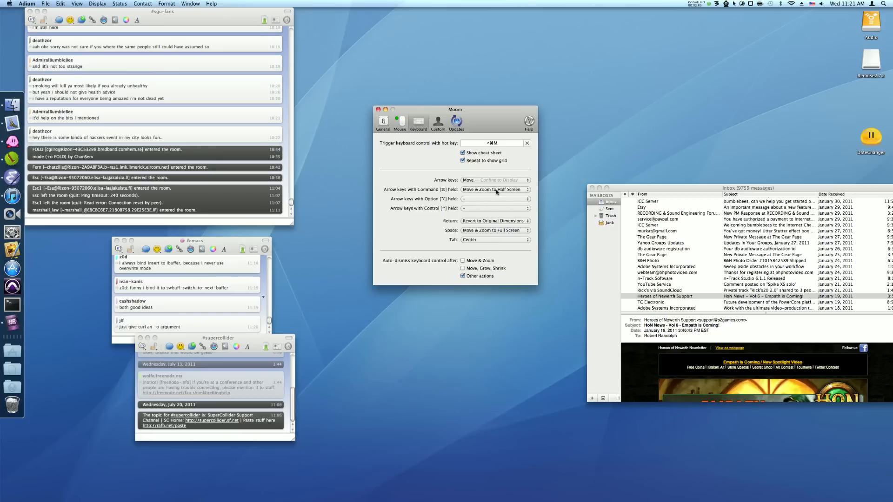
Step: Look through Moom's custom window controls and update settings, and close the settings window
click(445, 131)
scroll(475, 240, down, 3)
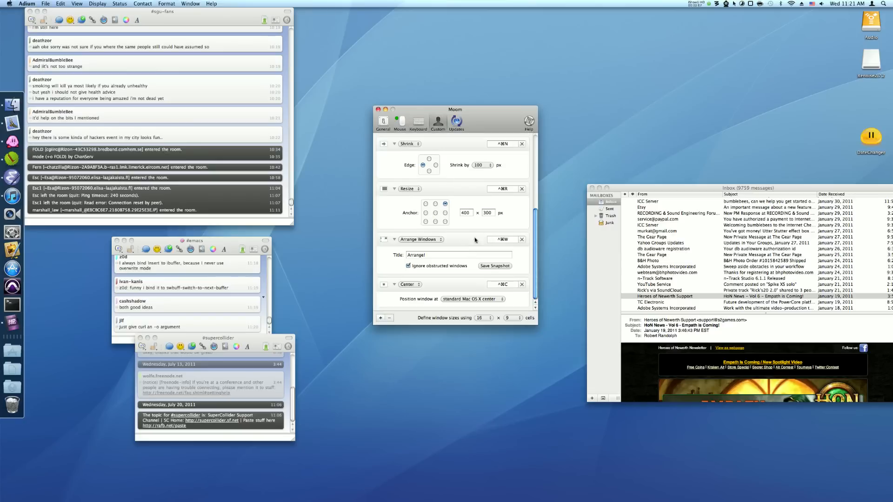
scroll(476, 240, up, 4)
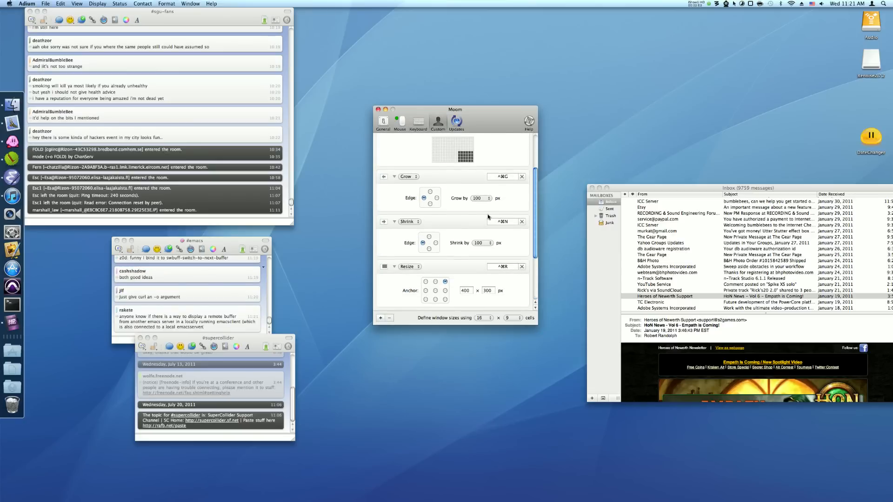
scroll(488, 217, up, 3)
click(457, 123)
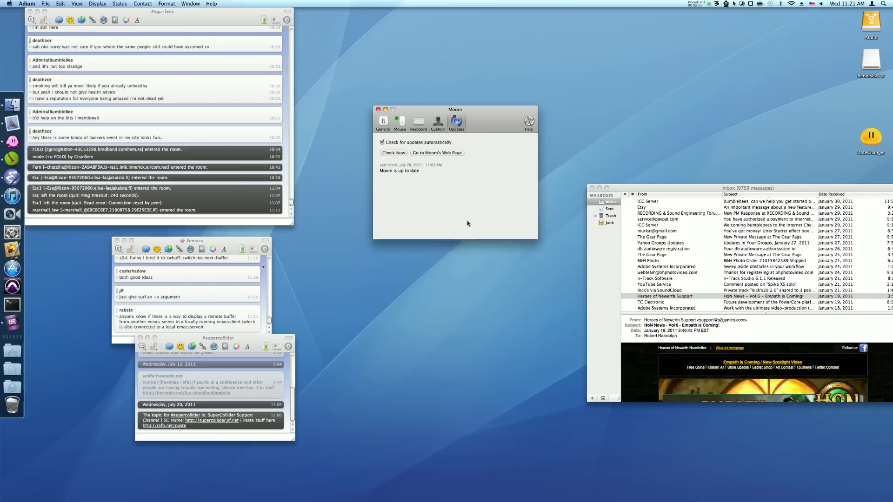
click(435, 122)
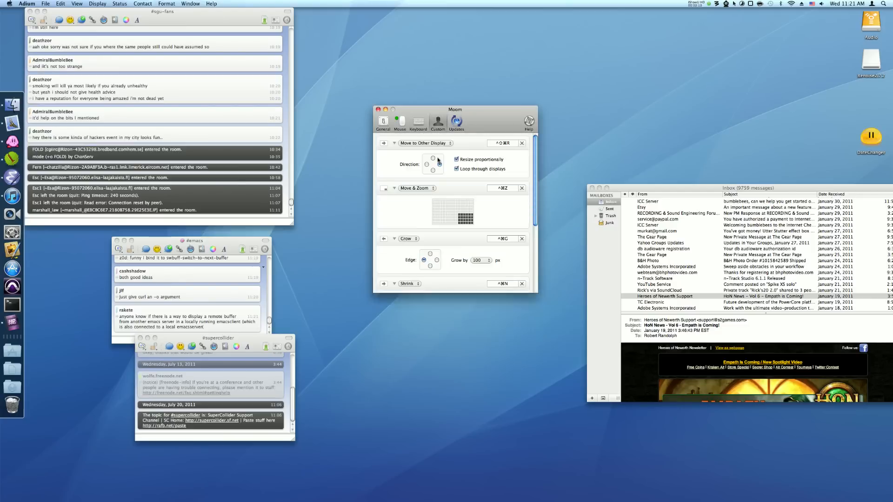
click(378, 109)
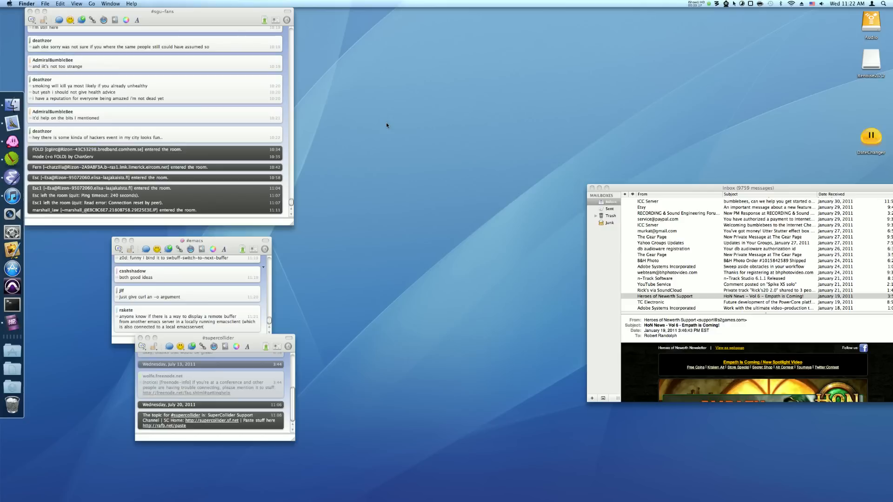
Step: Place the #supercollider window below #emacs and move the #sgu-fans window to the upper middle of the desktop
drag(227, 336, 197, 362)
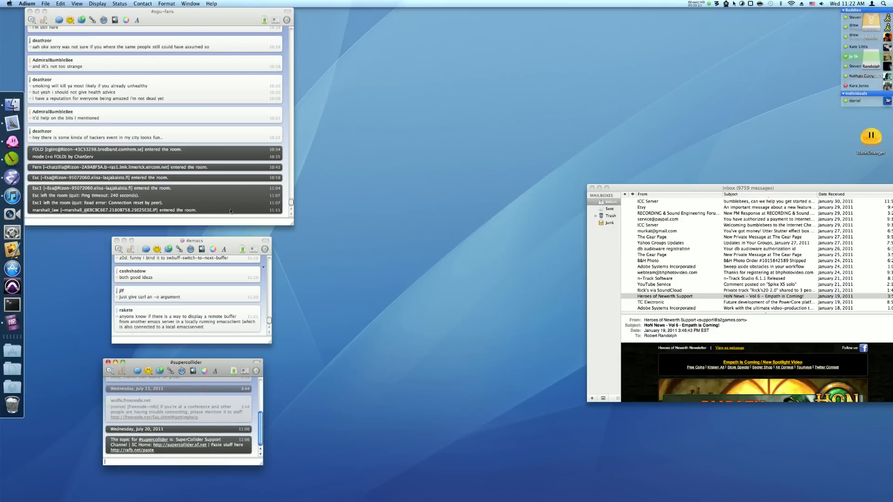
click(197, 141)
drag(165, 20, 405, 46)
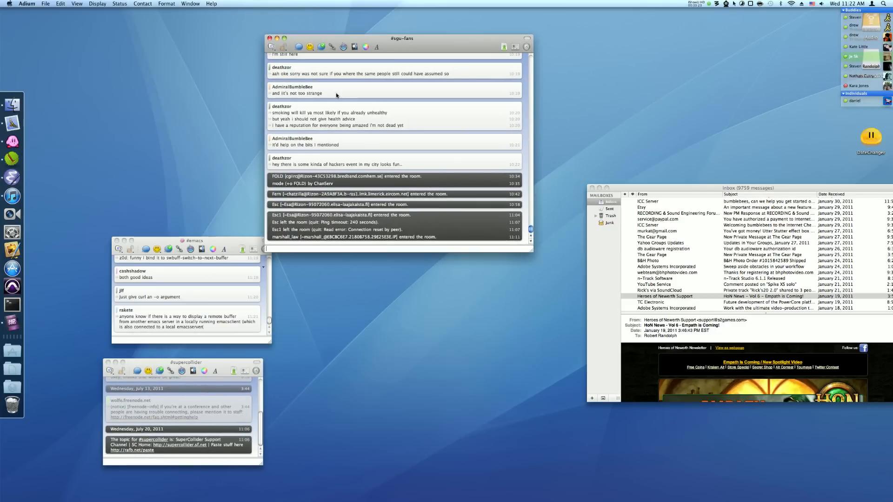
Step: Fit the #sgu-fans window into about 5 by 4 cells in the desktop's upper-left corner using Moom's pop-up grid
mouse_move(285, 39)
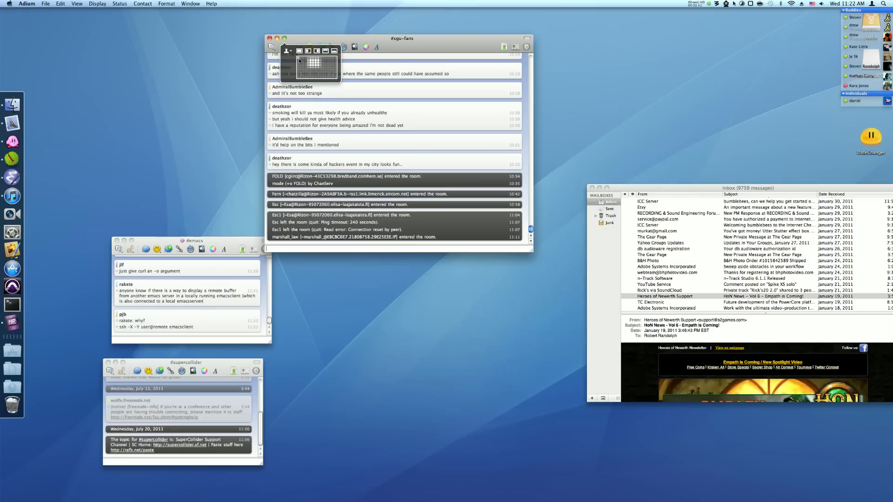
mouse_move(298, 59)
mouse_down()
mouse_move(314, 72)
mouse_move(308, 66)
mouse_up()
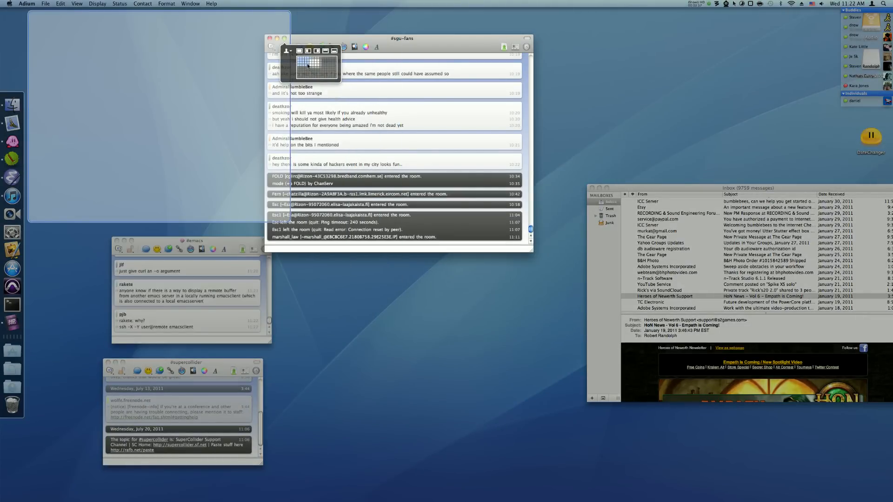
drag(307, 66, 307, 65)
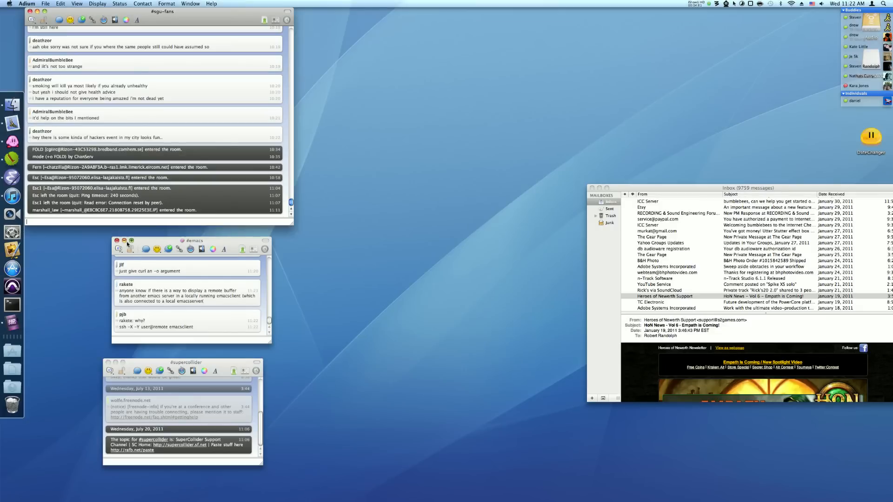
Step: Resize the #emacs window with Moom's grid to about 5 by 4 cells directly below #sgu-fans
mouse_move(132, 243)
drag(146, 267, 157, 274)
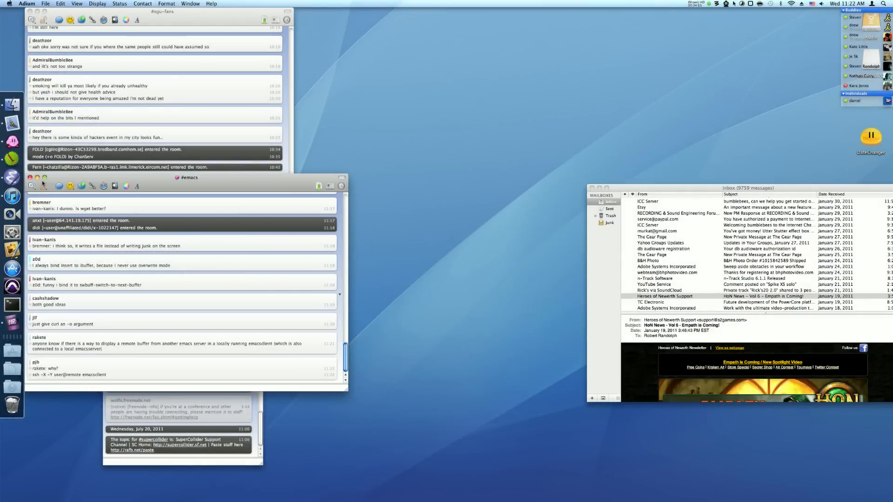
mouse_move(44, 178)
drag(57, 208, 68, 215)
Step: Fit the #supercollider window into about 5 by 4 grid cells along the desktop's upper edge, directly beside #sgu-fans
click(157, 456)
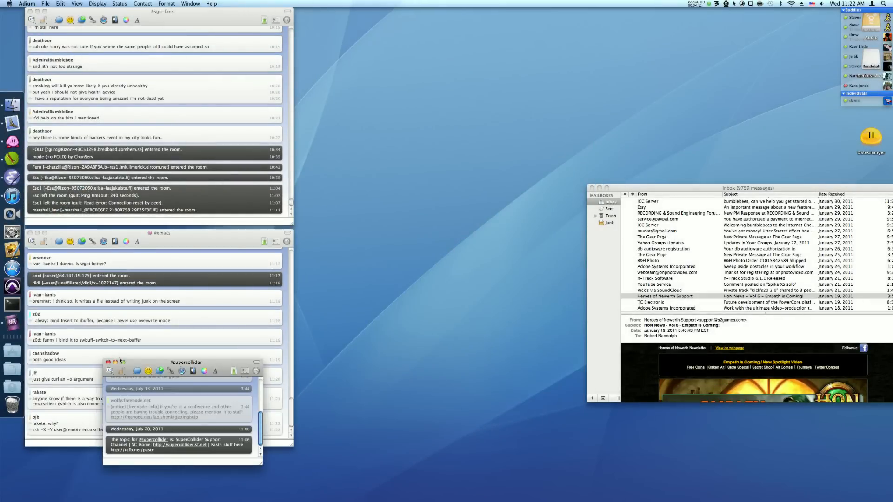
mouse_move(123, 362)
drag(147, 382, 152, 386)
mouse_move(263, 11)
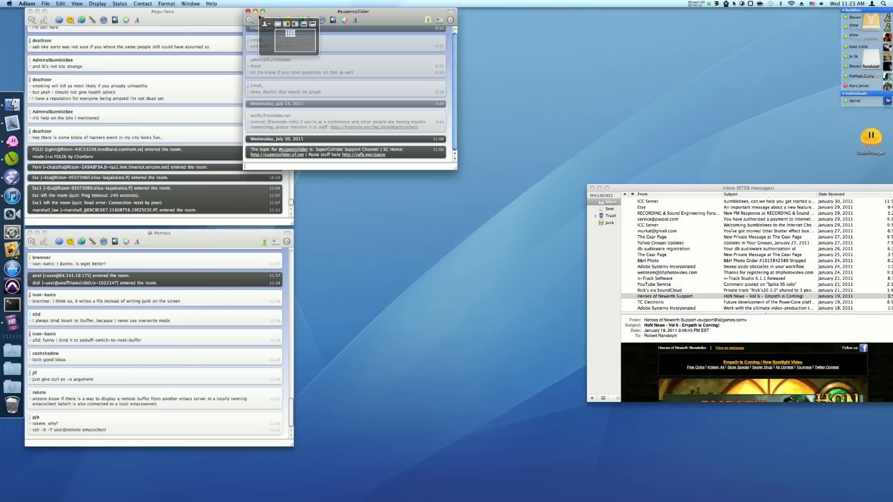
drag(288, 33, 301, 39)
Step: Enlarge the #supercollider window to fill the screen and return it to its previous size
click(431, 252)
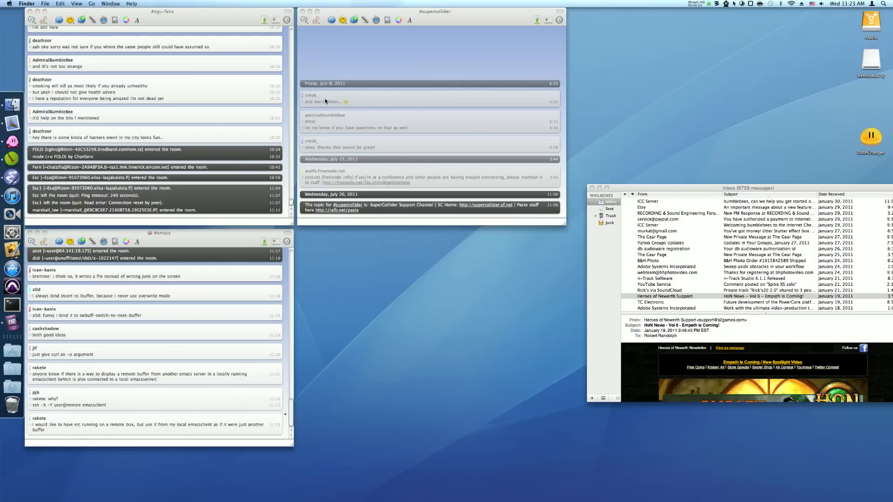
click(317, 11)
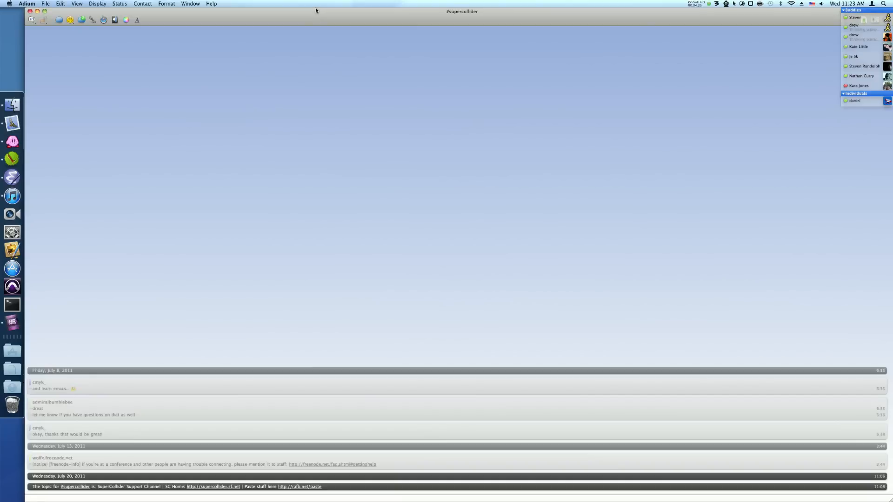
click(45, 11)
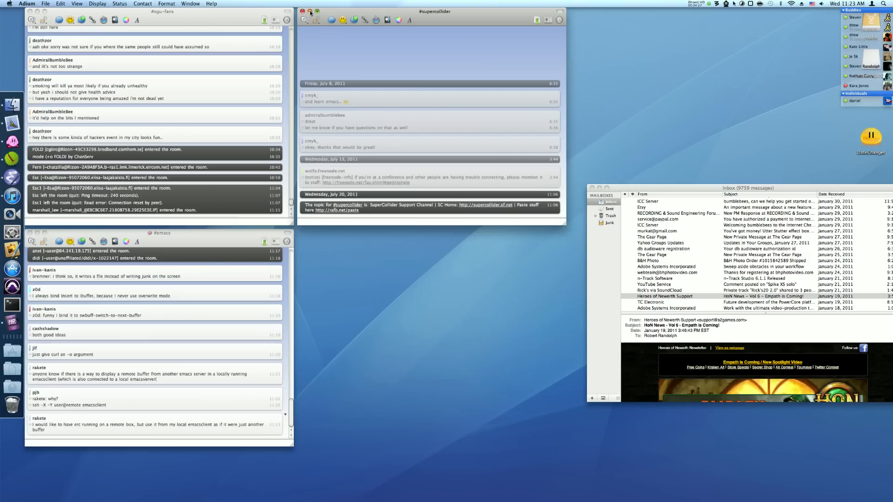
Step: Snap the #supercollider window to the desktop's left half and refit it to about 5 by 4 grid cells beside #sgu-fans
mouse_move(318, 11)
click(321, 24)
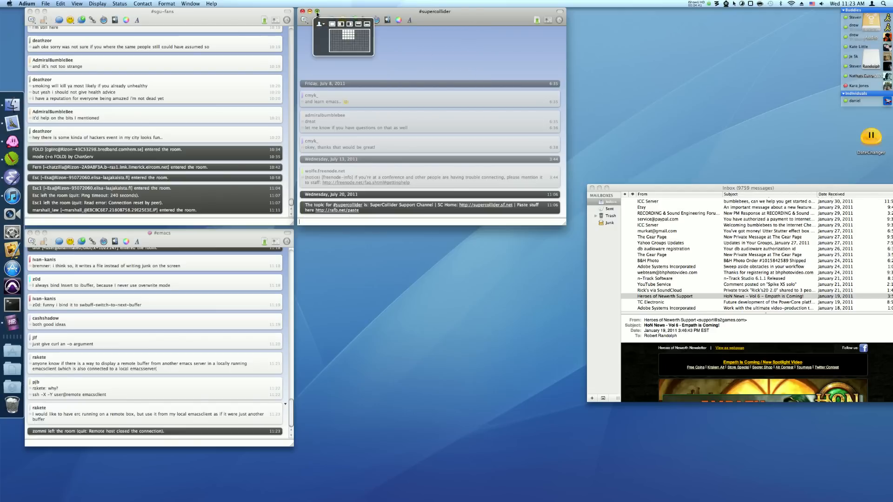
click(341, 24)
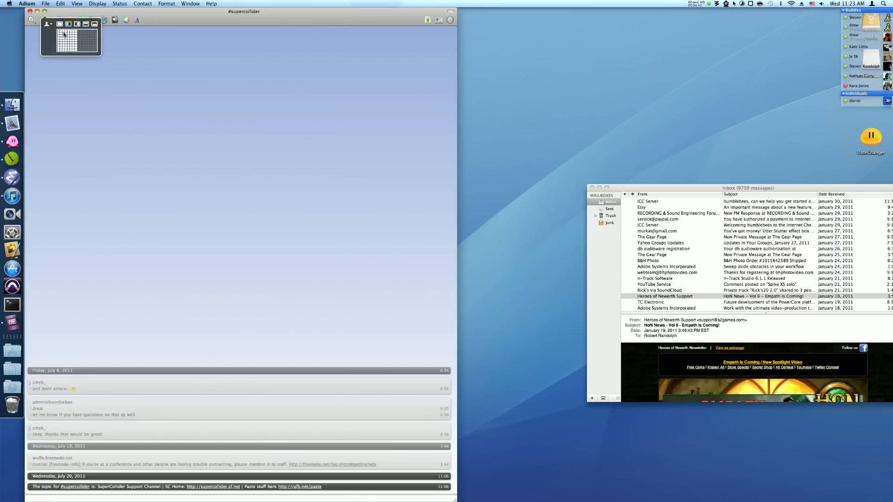
drag(68, 31, 80, 39)
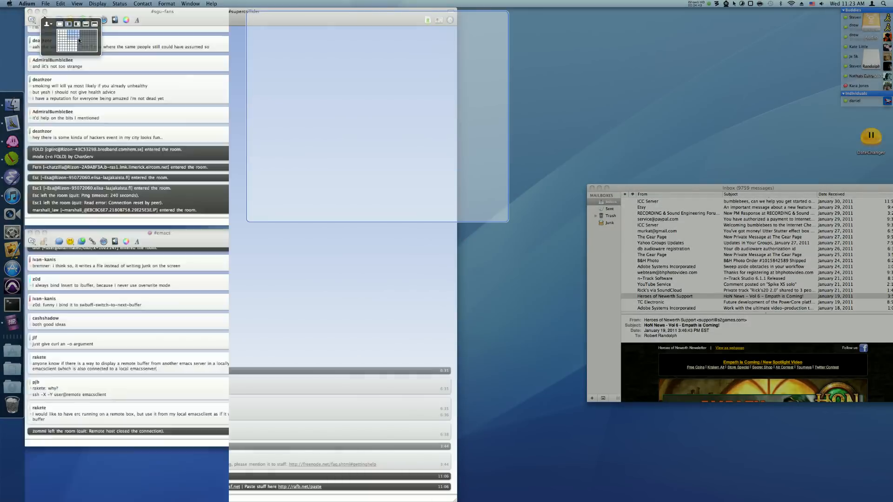
mouse_move(262, 11)
drag(290, 33, 298, 37)
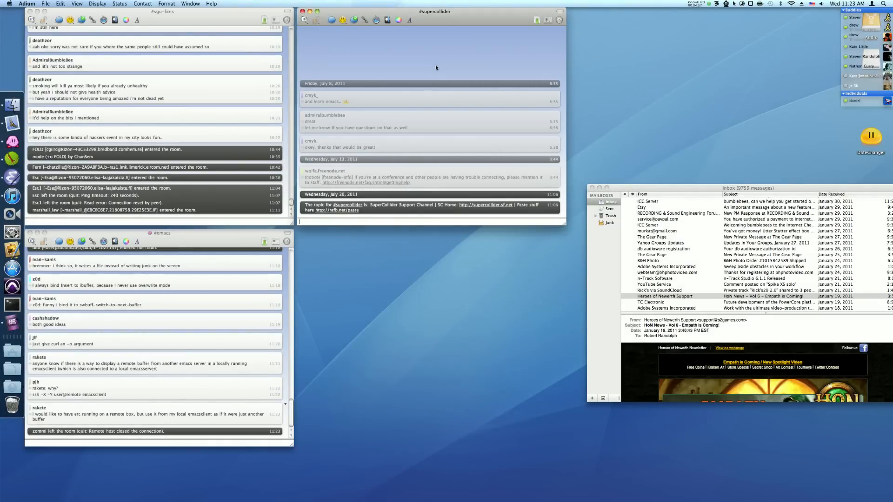
mouse_move(316, 11)
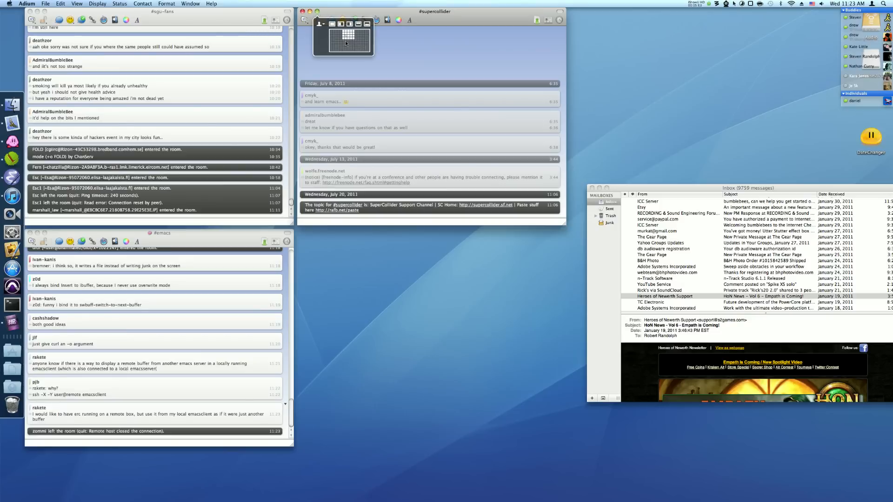
click(425, 294)
click(447, 138)
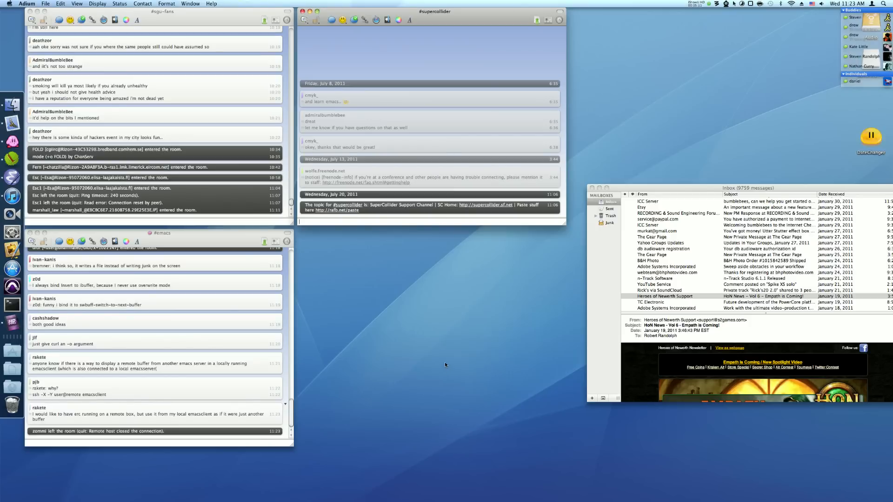
Step: Center the #supercollider window on the desktop with Moom's keyboard control
key(ctrl+alt+super+m)
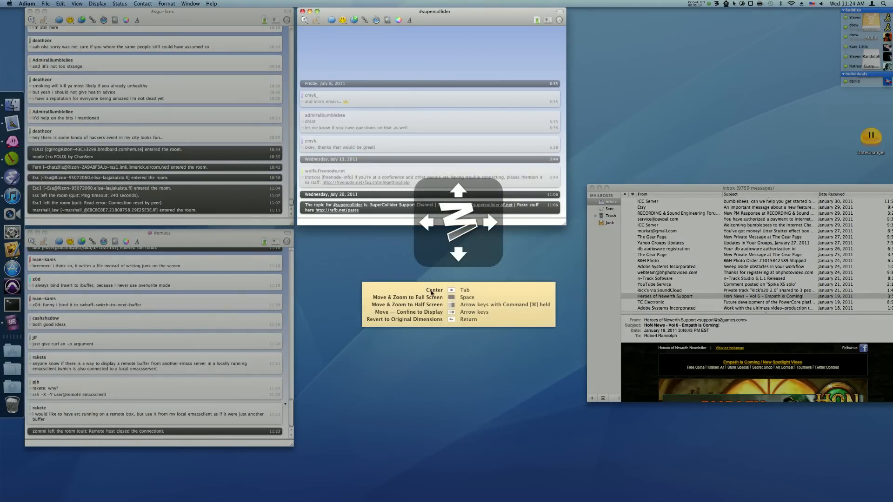
key(Tab)
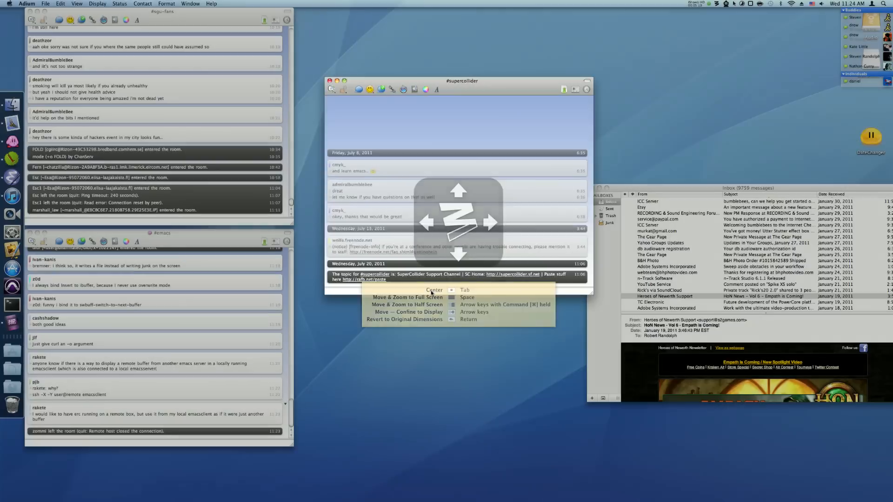
Step: Nudge the centered #supercollider window around in all four directions with Moom's keyboard control and revert it to its original dimensions
key(ctrl+alt+super+m)
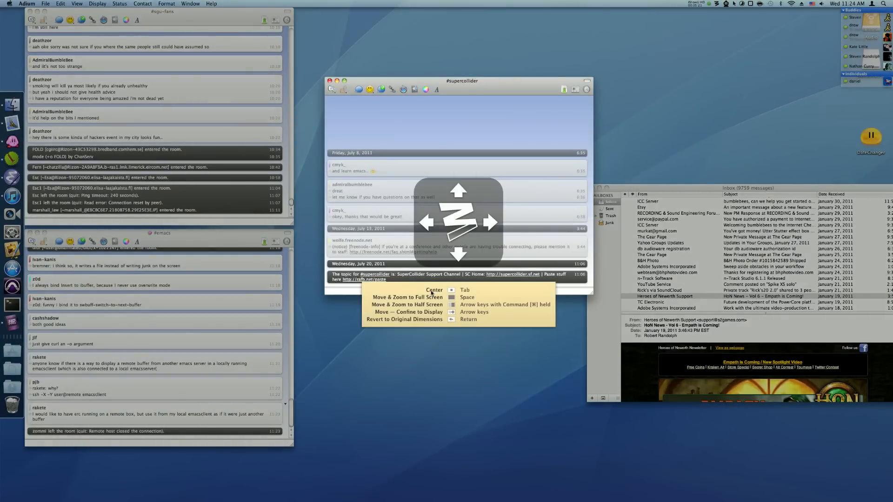
key(Up)
key(Up)
key(Left)
key(Right)
key(Down)
key(Down)
key(Down)
key(Left)
key(Up)
key(Up)
key(Up)
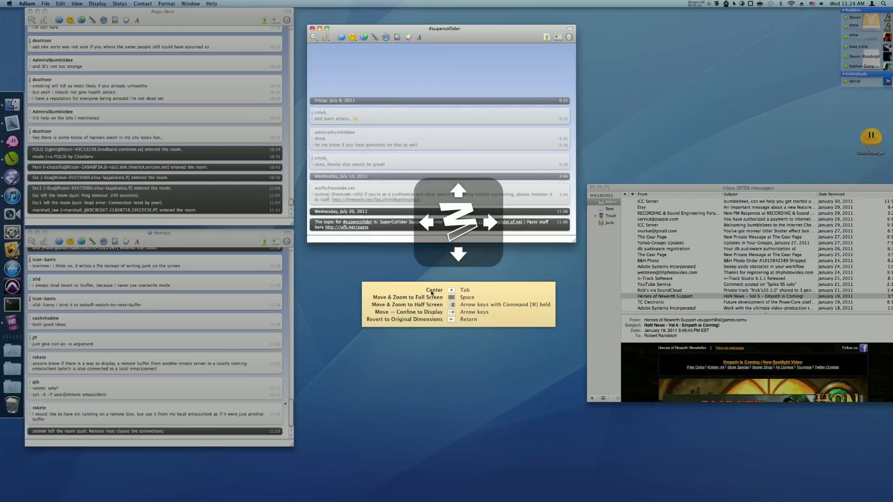
key(Return)
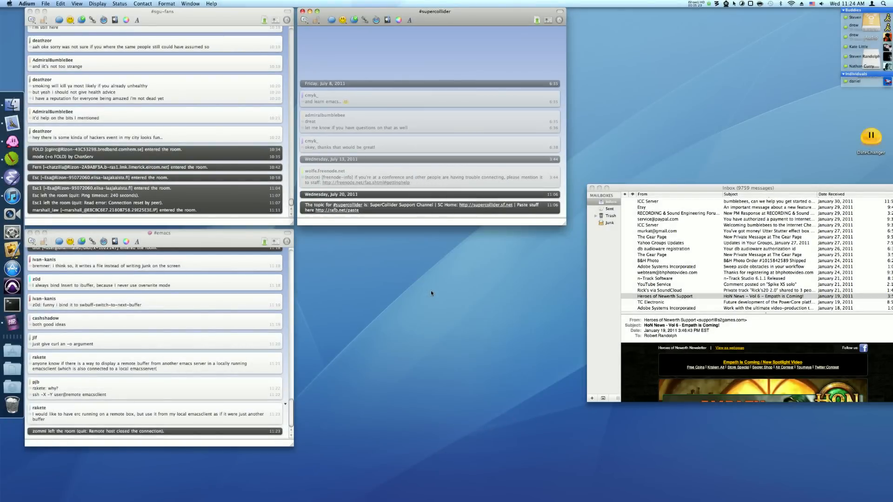
Step: Move the #supercollider window down and left, and back up and right, with Moom's keyboard control
key(ctrl+alt+super+m)
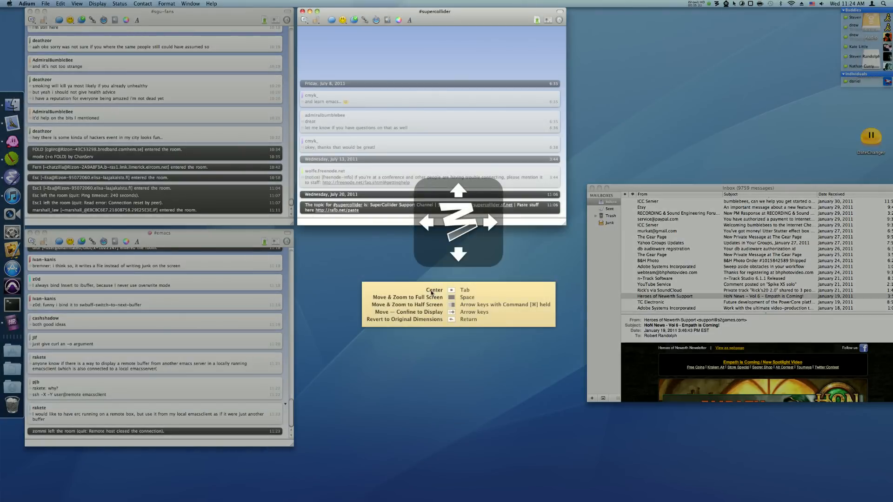
key(Down)
key(Left)
key(Left)
key(Left)
key(Left)
key(Up)
key(Right)
key(Right)
key(Right)
key(Right)
Step: Zoom #supercollider through different screen halves and quarters, including the upper half and both right-hand quarters, and revert to its original dimensions
key(super+Down+Left)
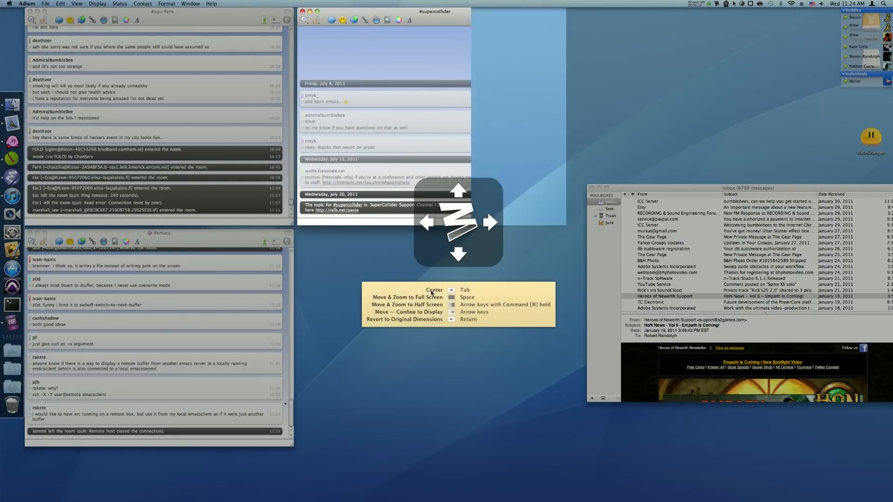
key(super+Up+Right)
key(super+Down+Right)
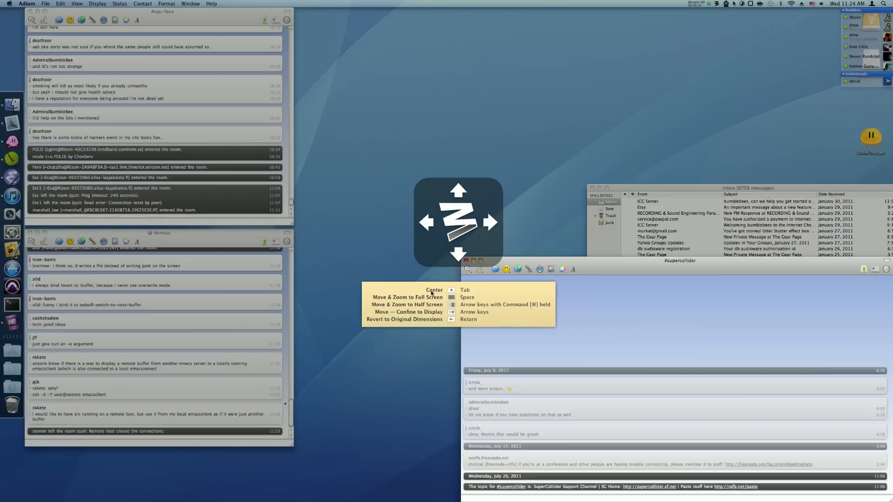
key(super+Down+Left)
key(super+Left)
key(super+Up)
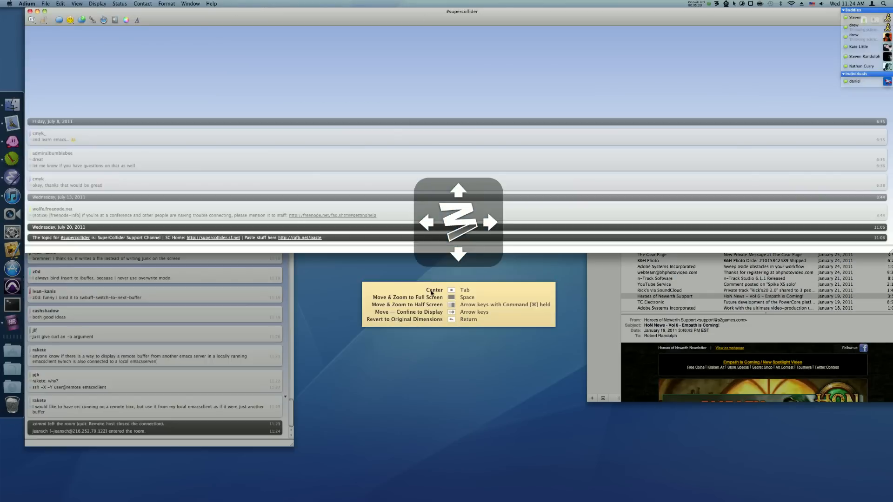
key(super+Down)
key(super+Down+Right)
key(super+Up)
key(super+Up+Right)
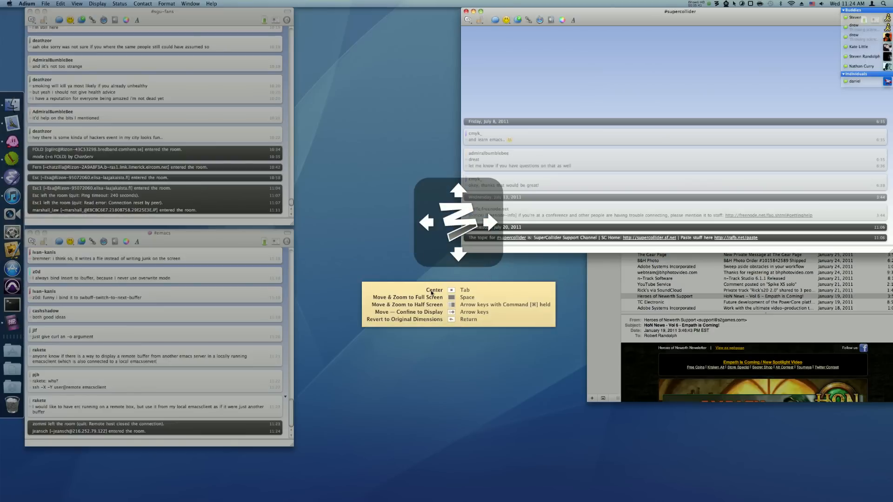
key(super+Down+Right)
key(Return)
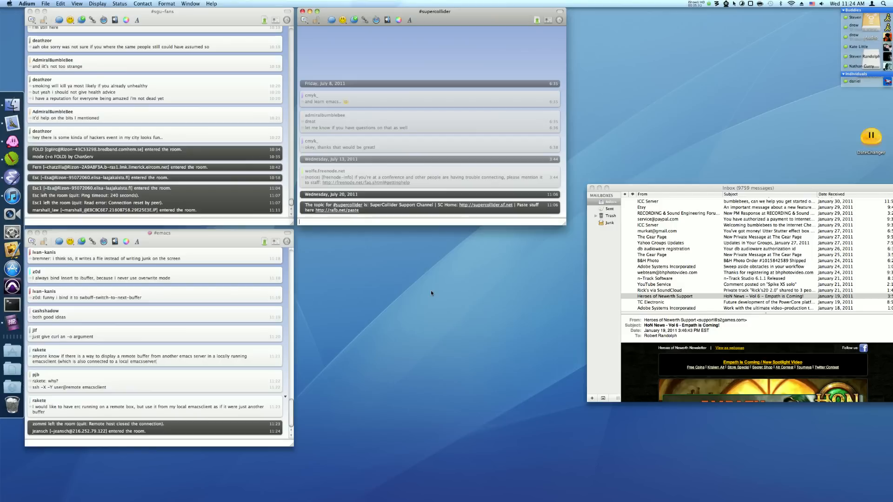
Step: Bring up Moom's keyboard grid for #supercollider and move the one-cell selection directly below the window's left edge
key(ctrl+super+m)
key(Tab)
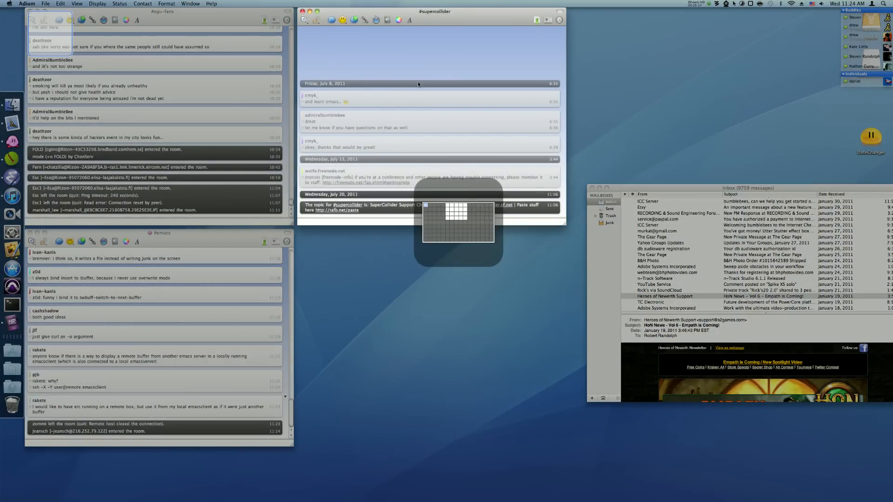
key(Right)
key(Down)
key(Right)
key(Down)
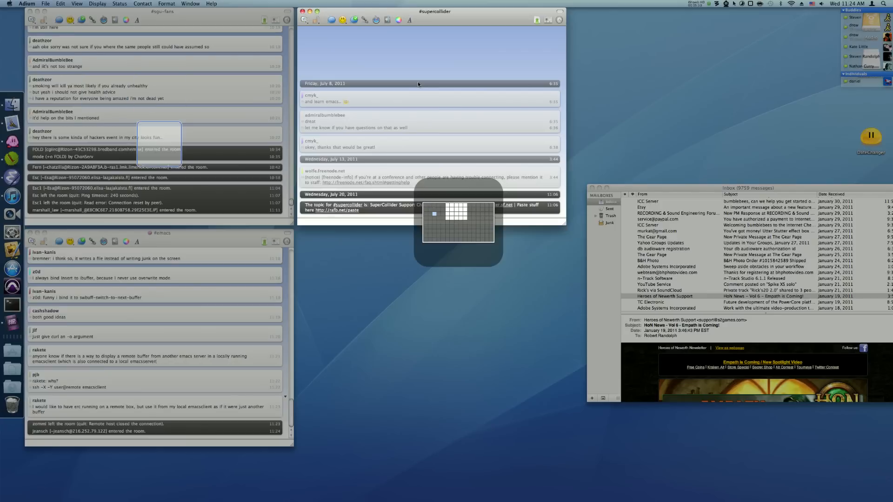
key(Right)
key(Down)
key(Right)
key(Up)
key(Up)
key(Up)
key(Right)
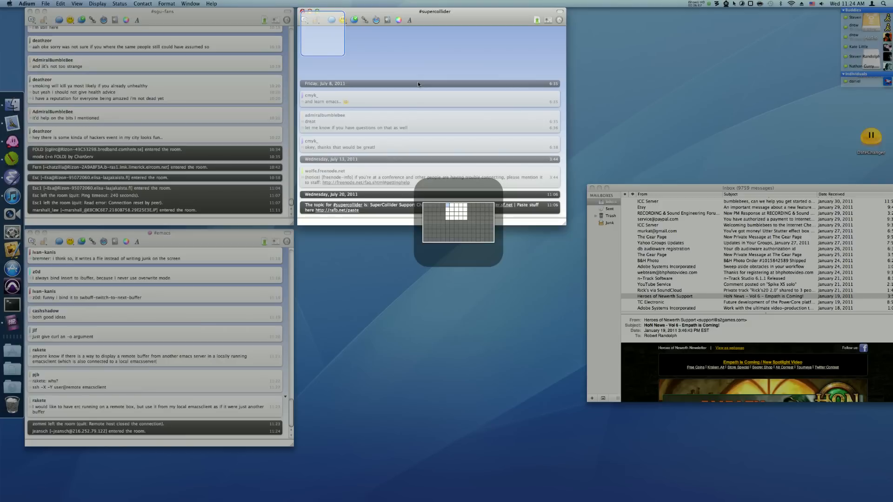
key(Right)
key(Down)
key(Right)
key(Up)
key(Left)
key(Right)
key(Down)
key(Left)
key(Down)
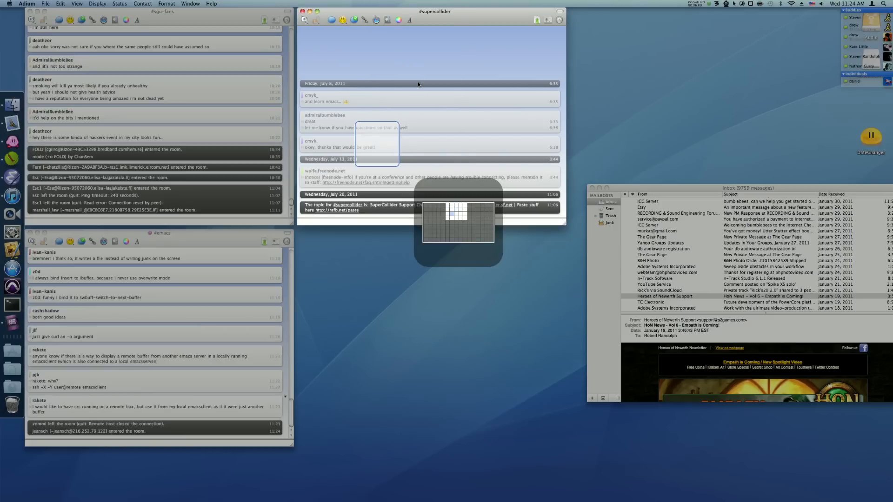
key(Left)
key(Down)
key(Down)
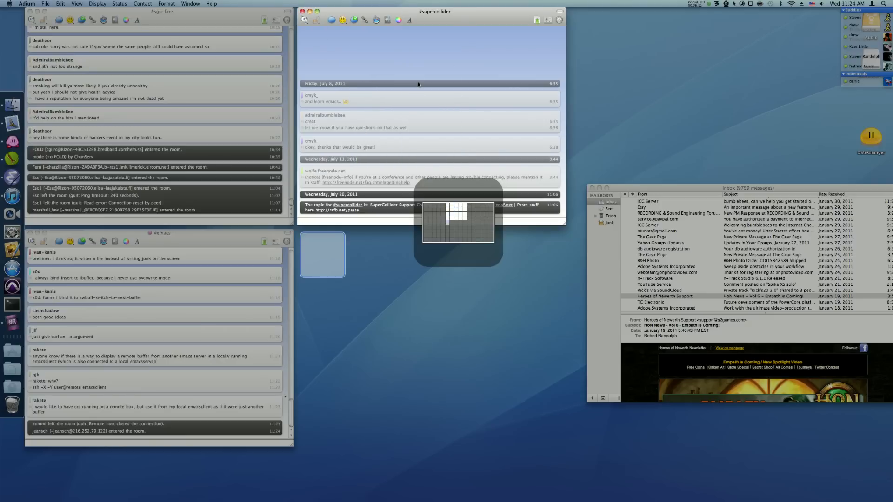
Step: Extend the grid selection to 5 by 4 cells in the free area directly below #supercollider
key(shift+Right)
key(shift+Down)
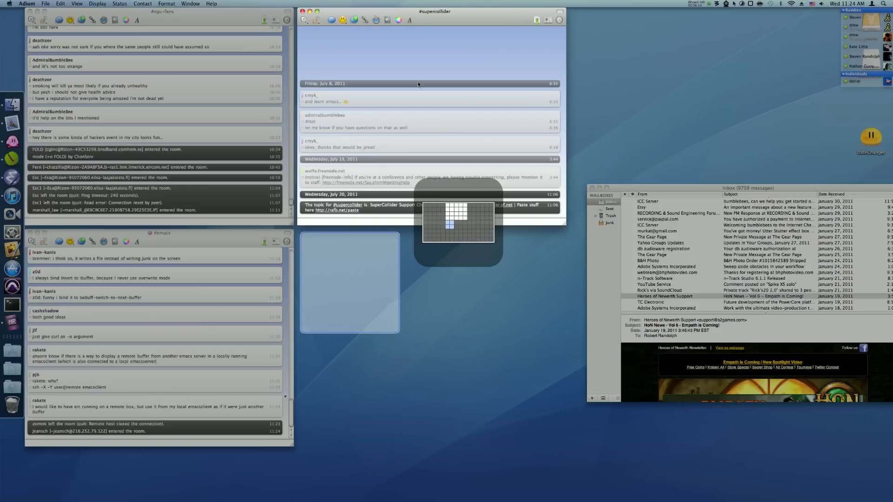
key(shift+Right)
key(shift+Down)
key(shift+Right)
key(shift+Down)
key(shift+Right)
key(shift+Down)
key(shift+Up)
key(shift+Up)
key(shift+Down)
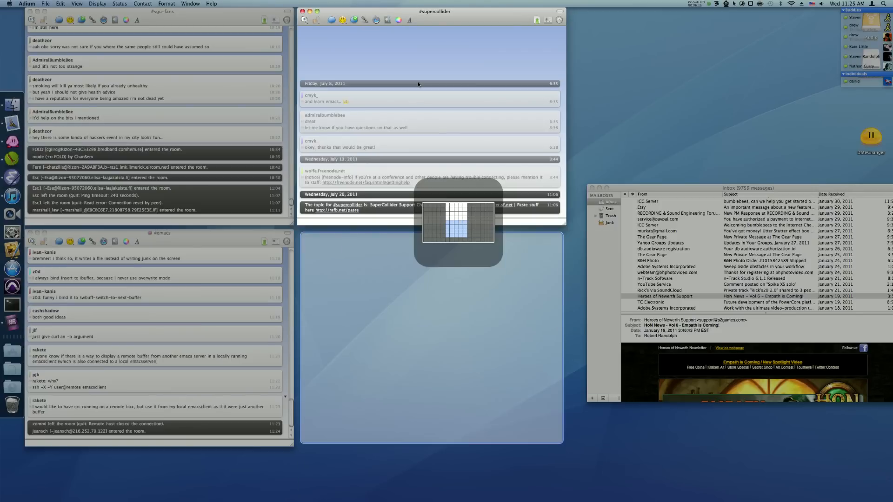
Step: Stretch the selection to about 9 by 8 cells, shrink it to 5 by 4 and apply it to place #supercollider beside #emacs
key(shift+Right)
key(shift+Left)
key(shift+Left)
key(shift+Up)
key(shift+Left)
key(shift+Up)
key(shift+Left)
key(shift+Up)
key(shift+Left)
key(shift+Up)
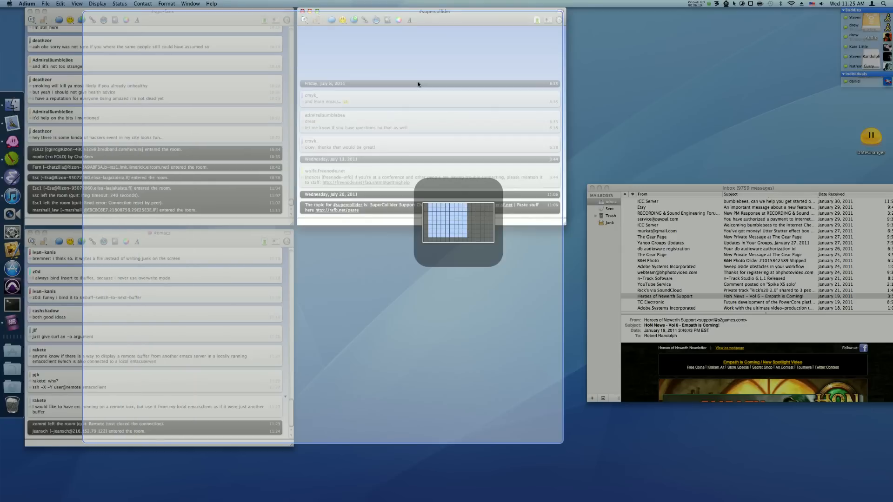
key(shift+Right)
key(shift+Down)
key(shift+Right)
key(shift+Down)
key(shift+Right)
key(shift+Down)
key(shift+Right)
key(shift+Down)
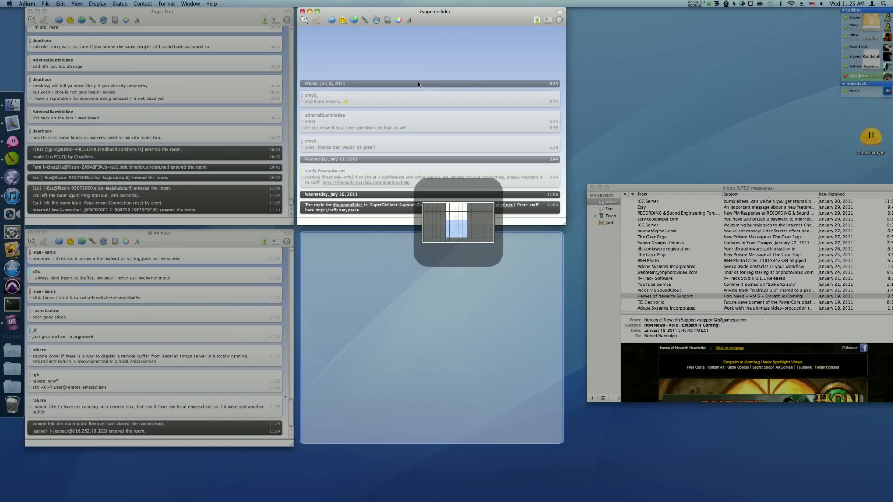
key(Return)
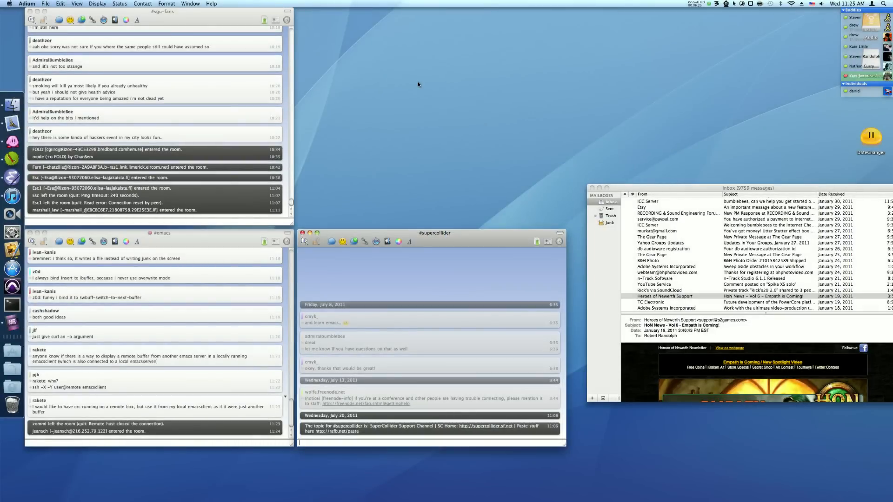
Step: Use Moom's keyboard grid to place #supercollider in 5 by 4 cells along the desktop's upper edge beside #sgu-fans
key(super+shift+space)
key(Right)
key(Right)
key(Right)
key(Right)
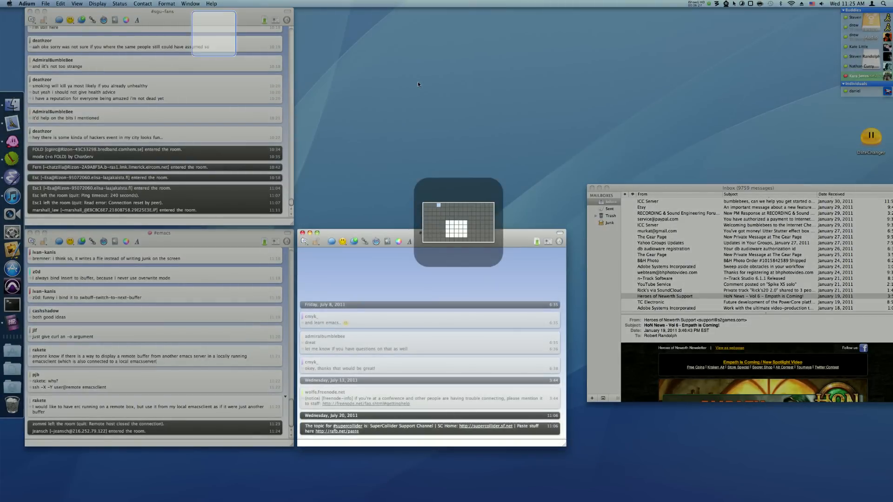
key(Down)
key(Right)
key(Up)
key(shift+Right)
key(shift+Right)
key(shift+Right)
key(shift+Down)
key(shift+Down)
key(shift+Down)
key(shift+Right)
key(Return)
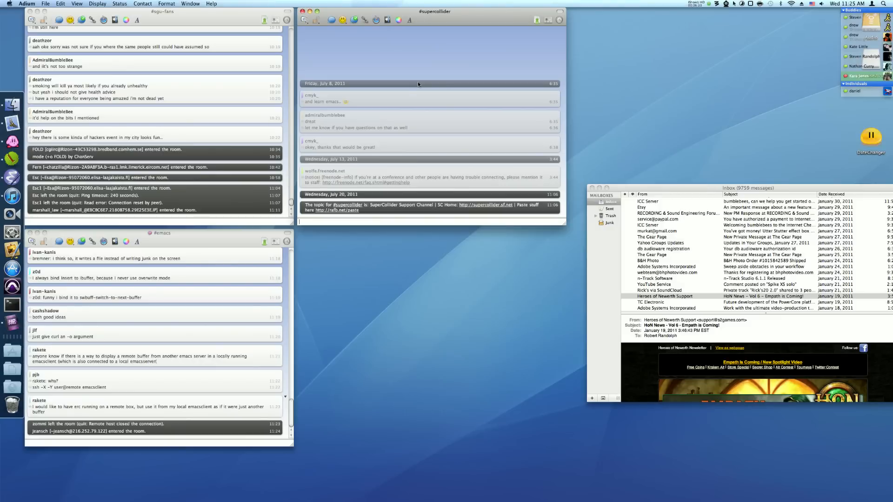
Step: Switch to the Mail inbox window and start its Moom grid selection at the cell directly below #supercollider's left edge
click(642, 187)
key(super+shift+space)
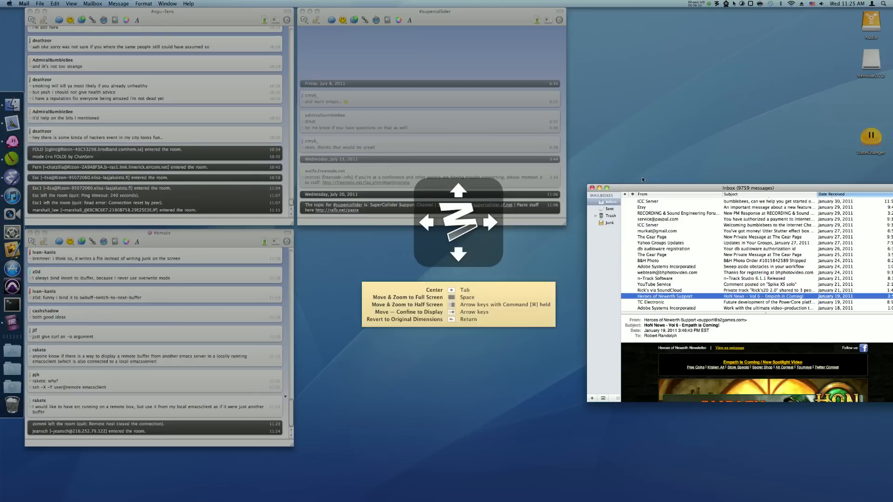
key(Tab)
key(Right)
key(Down)
key(Right)
key(Right)
key(Down)
key(Right)
key(Down)
key(Right)
key(Down)
key(Right)
key(Down)
key(Left)
key(Up)
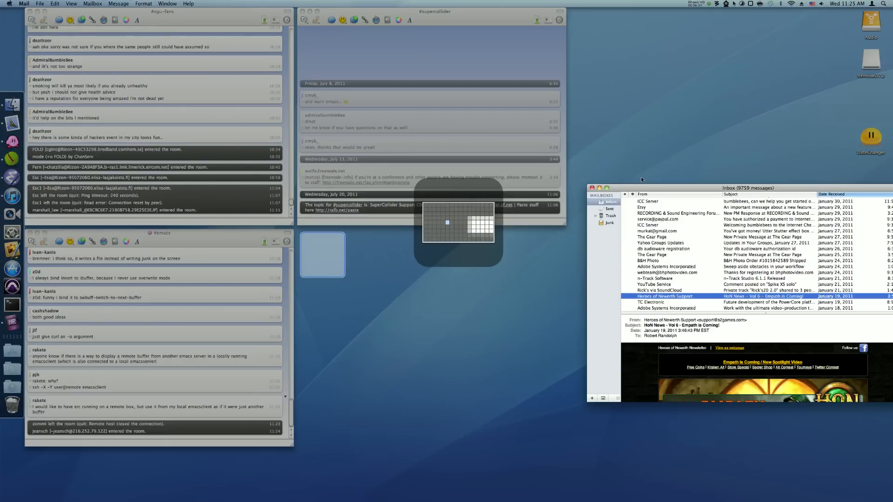
Step: Extend the selection to 5 by 4 cells and apply it to fit the Mail inbox window below #supercollider, beside #emacs
key(shift+Right)
key(shift+Right)
key(shift+Down)
key(shift+Down)
key(shift+Right)
key(shift+Down)
key(shift+Right)
key(shift+Down)
key(shift+Up)
key(Return)
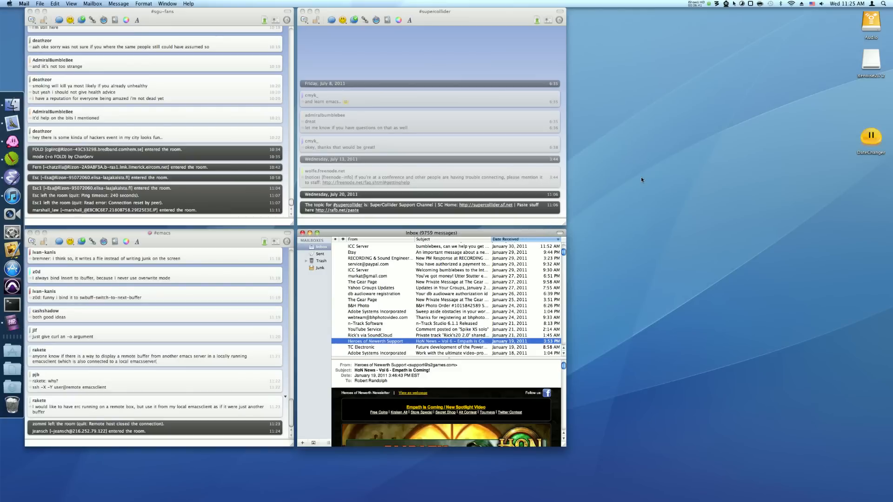
Step: Leave the chat windows for the desktop and open Moom's settings
click(645, 222)
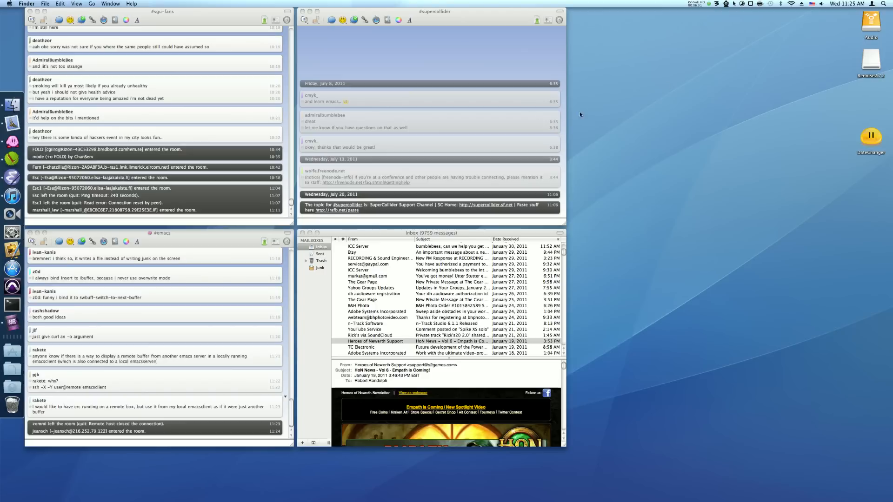
click(495, 97)
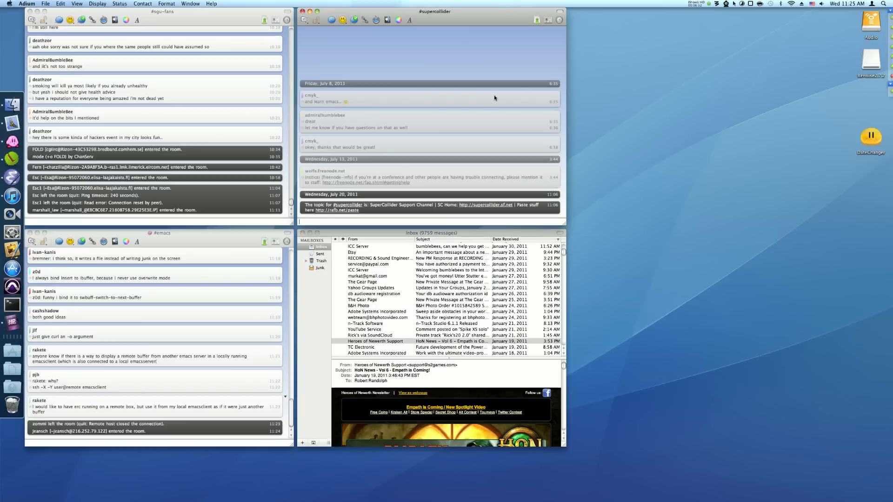
click(658, 40)
click(717, 3)
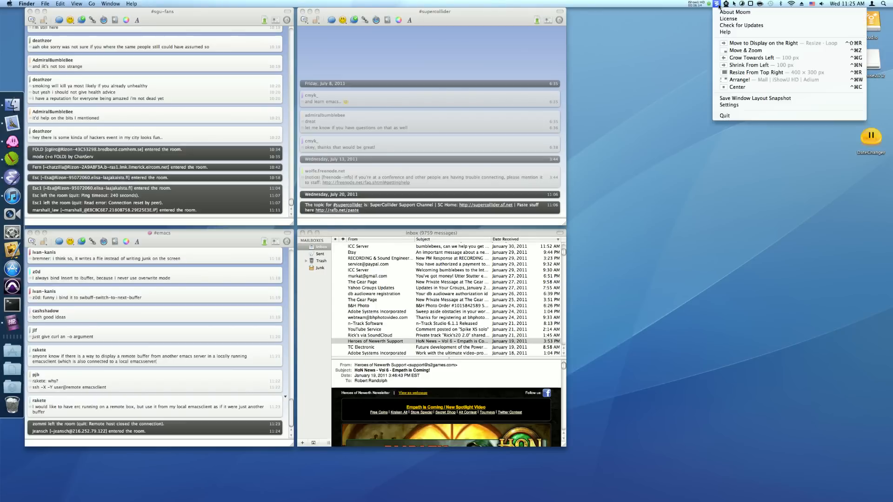
click(753, 105)
Step: Review Moom's custom actions and the action types available for the Move to Other Display entry
scroll(481, 165, up, 1)
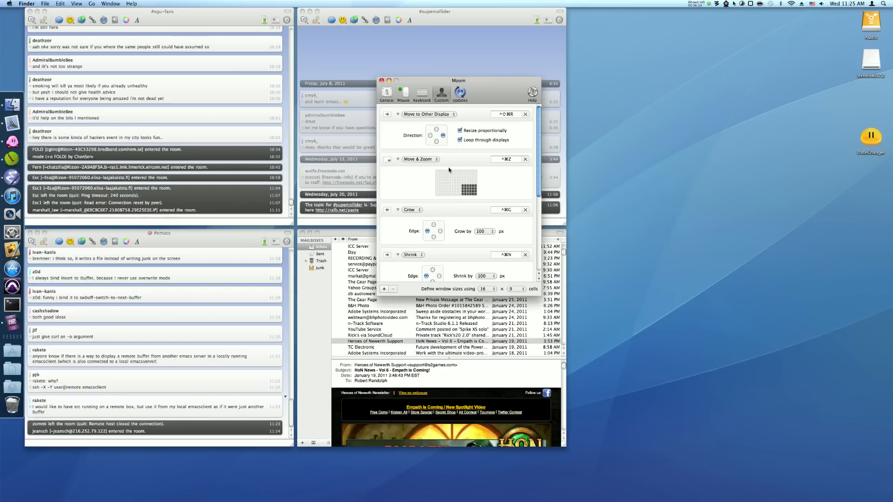
scroll(465, 190, down, 10)
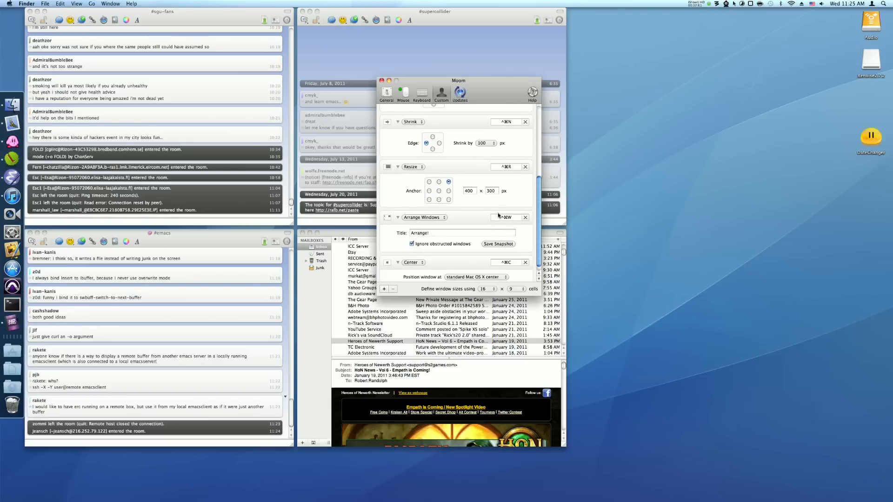
scroll(509, 224, up, 10)
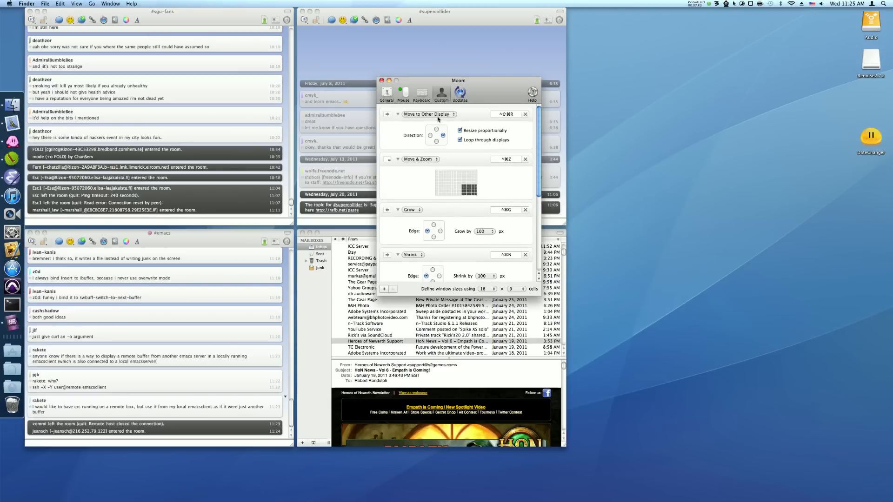
click(437, 115)
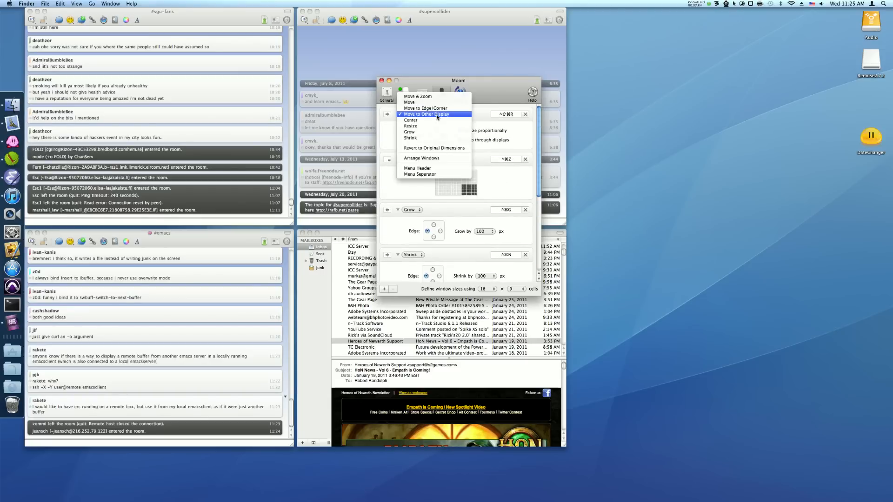
click(505, 88)
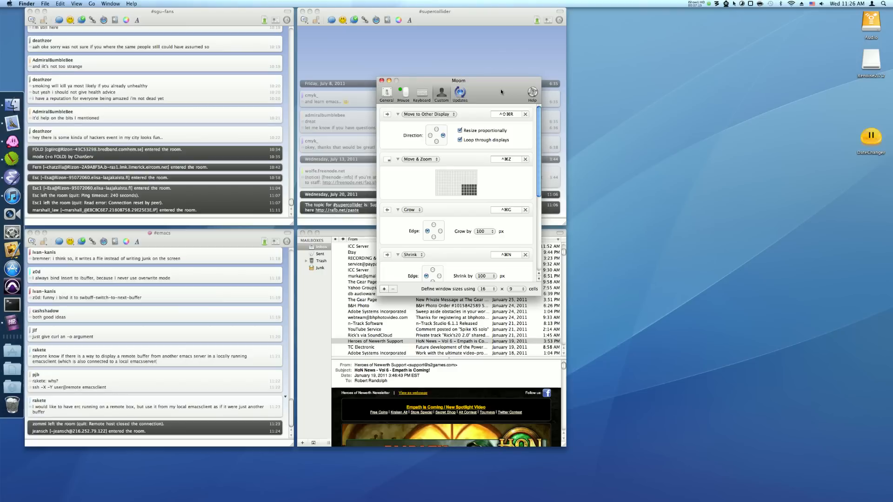
Step: Move the Moom settings window largely off #supercollider and run the Move & Zoom custom action on #supercollider
drag(501, 92, 673, 86)
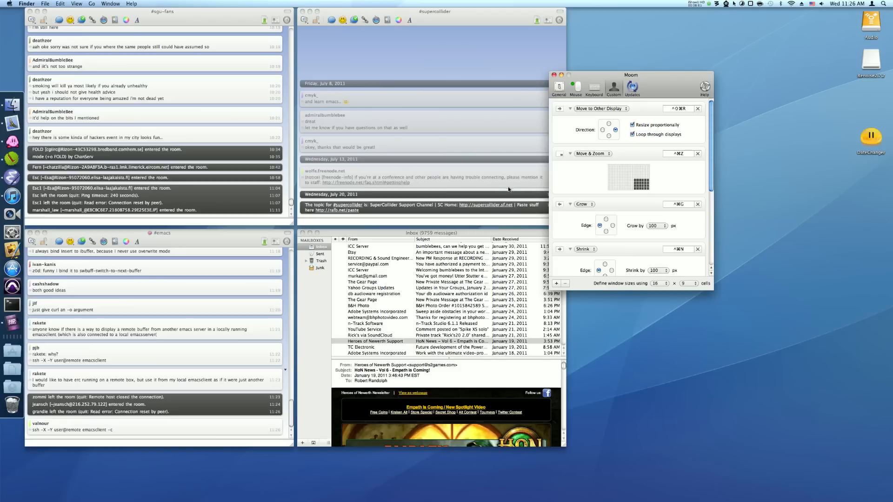
click(457, 16)
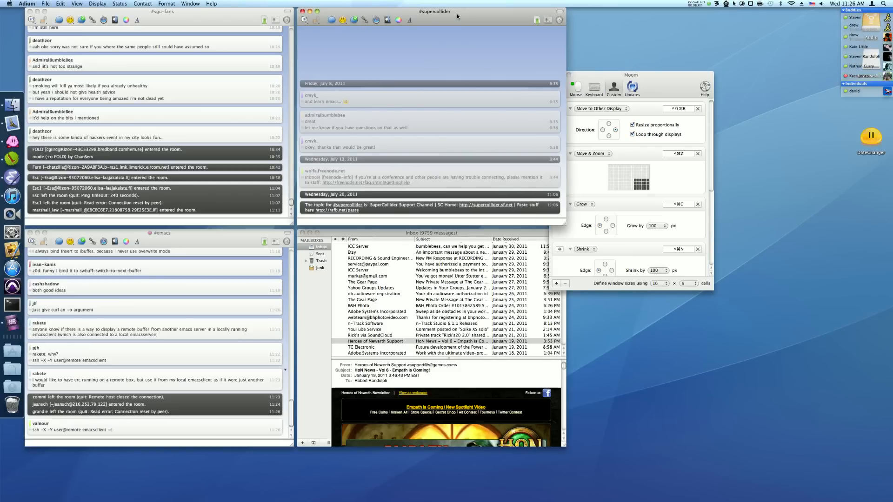
key(ctrl+super+z)
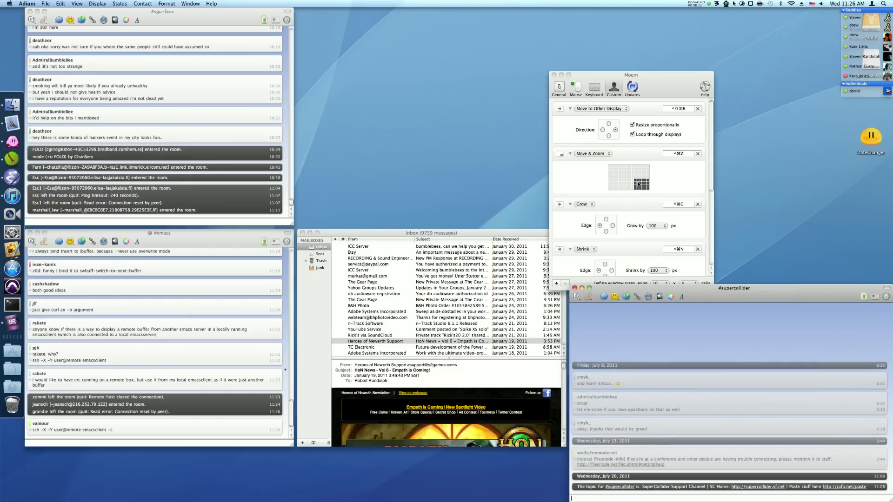
Step: Use Moom's keyboard grid to return #supercollider to 5 by 4 cells above the Mail inbox window
key(ctrl+super+z)
key(Right)
key(Right)
key(Right)
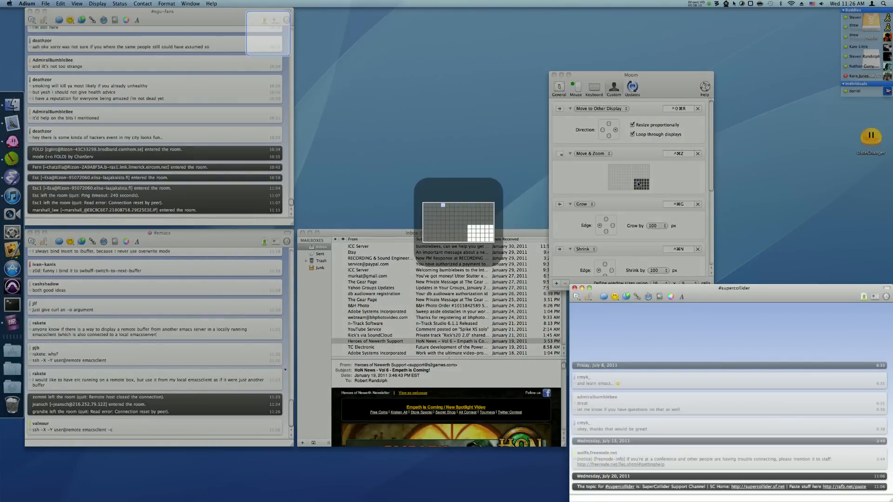
key(shift+Right)
key(shift+Down)
key(shift+Down)
key(shift+Down)
key(shift+Right)
key(shift+Right)
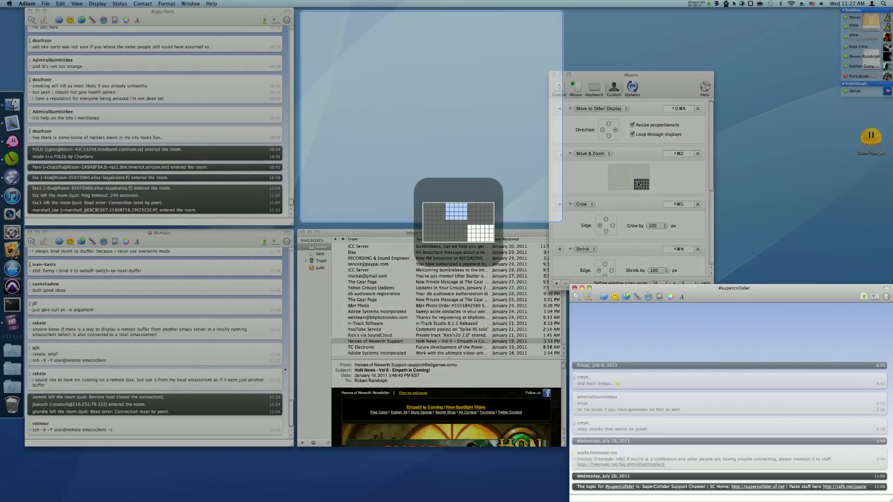
key(Return)
Step: Move the Moom settings window clear of the chat windows and view the pixel amounts offered for the Grow action
click(664, 73)
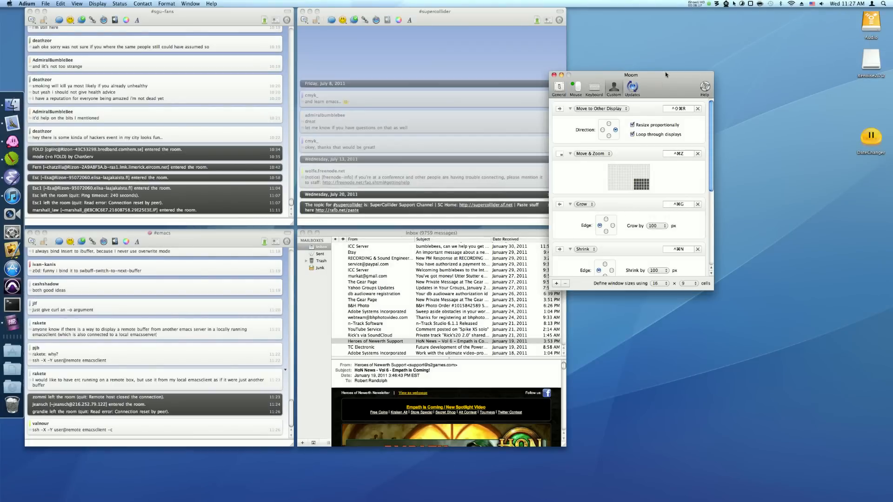
drag(665, 71, 701, 69)
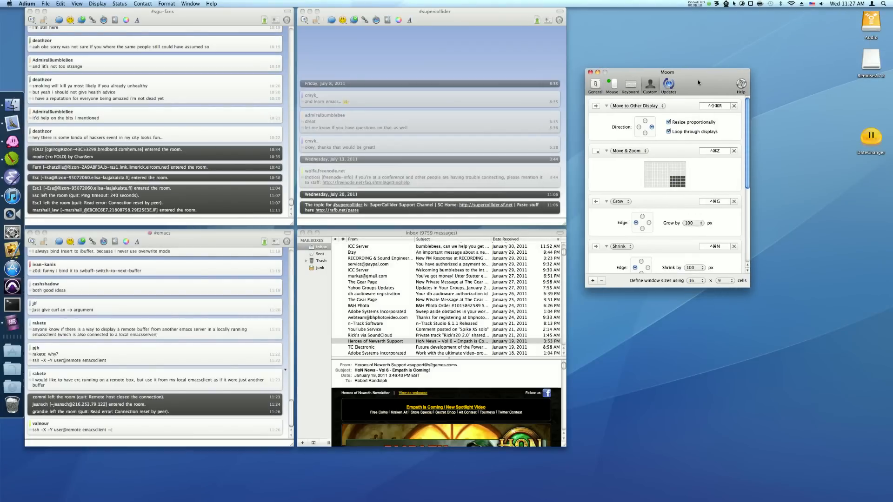
click(670, 196)
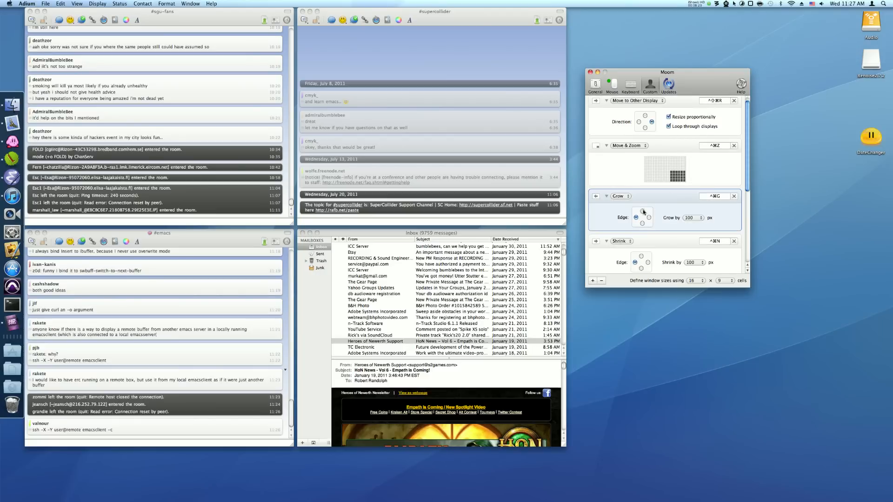
click(699, 218)
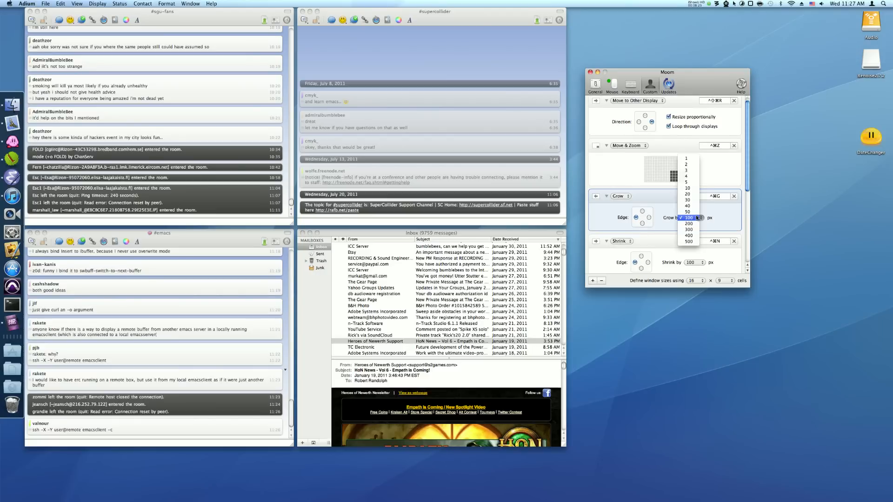
click(733, 222)
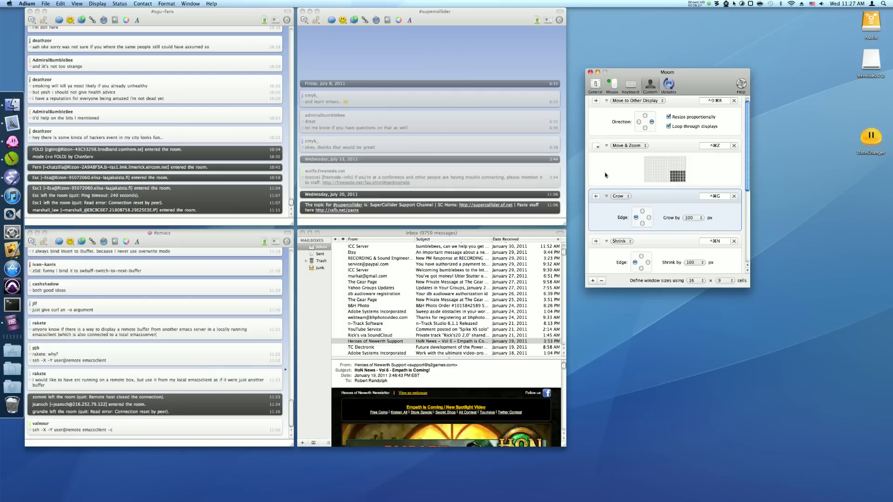
Step: Run the 100 px Grow Towards Left action on #supercollider repeatedly until it covers most of #sgu-fans
click(486, 13)
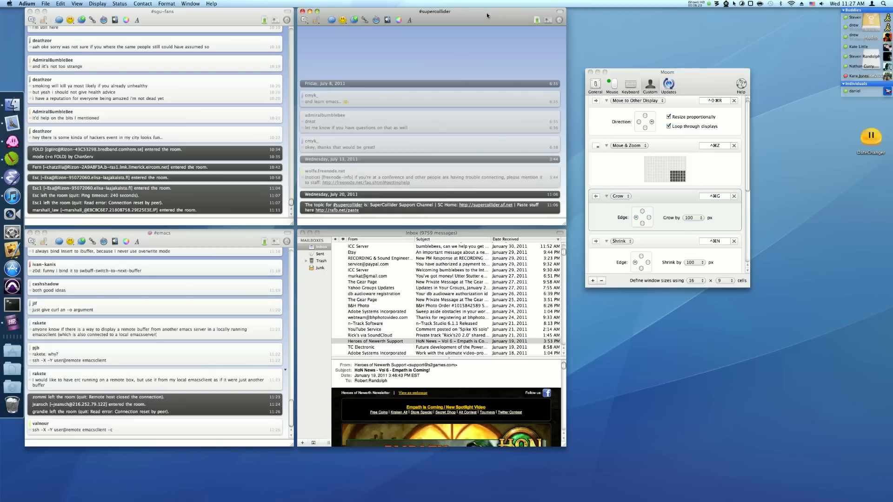
key(ctrl+super+g)
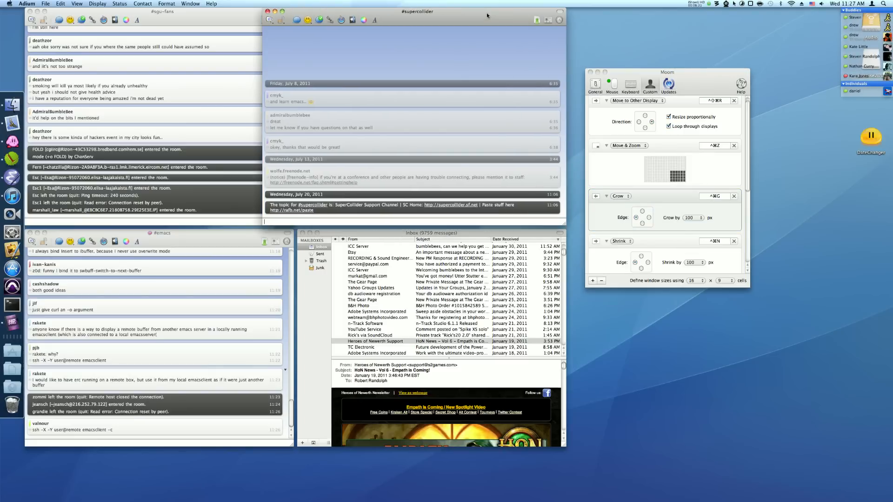
key(ctrl+super+g)
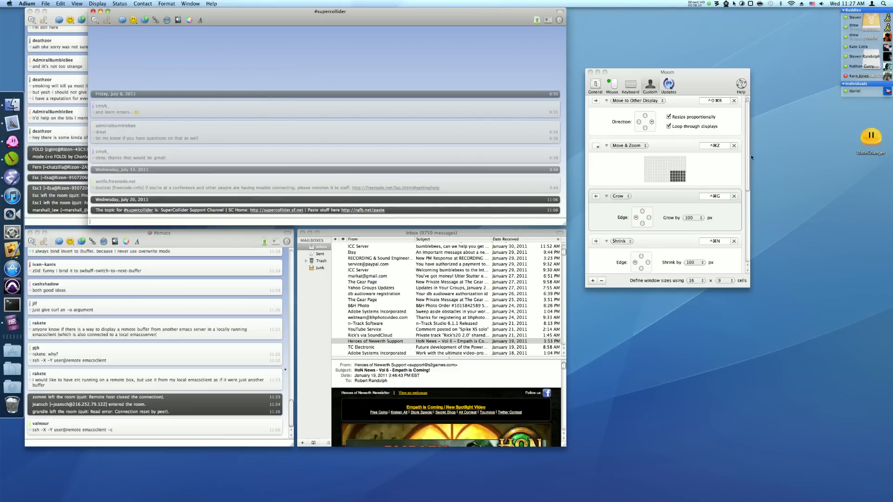
Step: Show the custom actions offered in #supercollider's pop-up controls and try Move to Display on the Right
click(716, 84)
scroll(646, 214, down, 3)
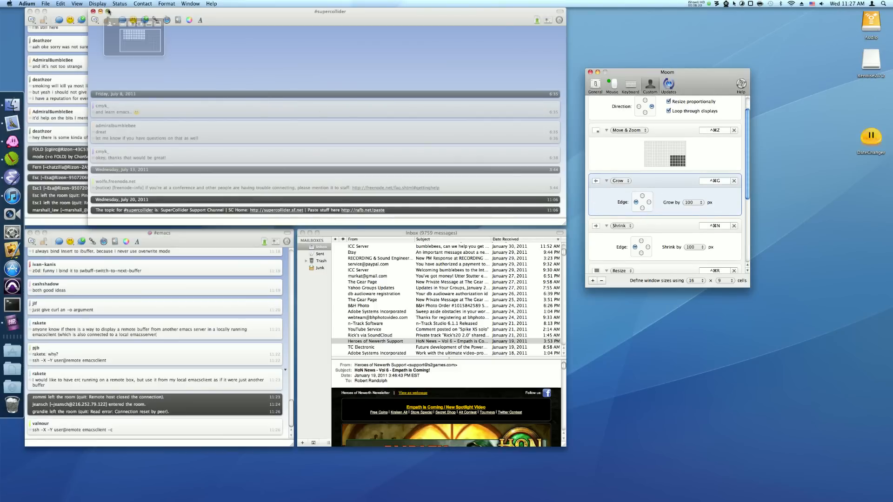
click(111, 23)
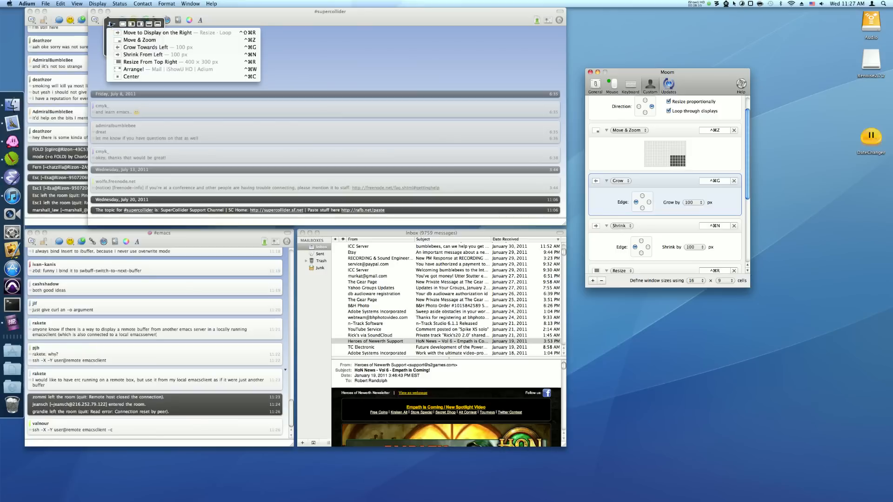
click(140, 32)
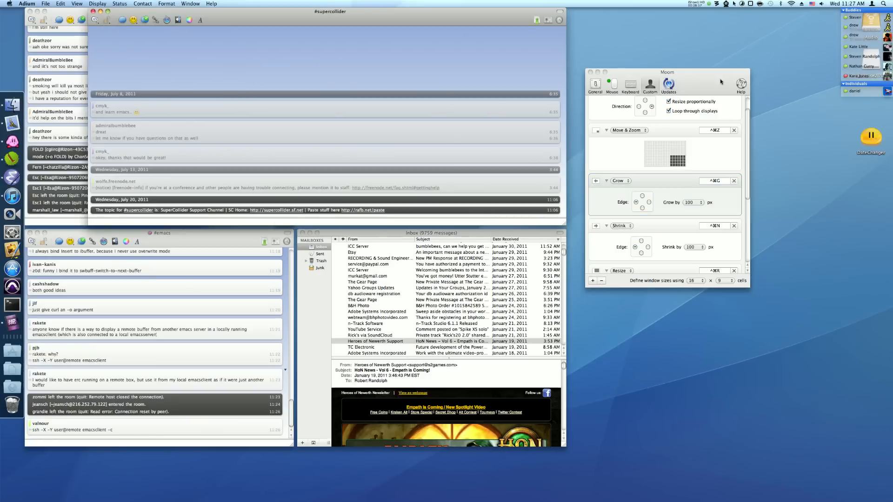
Step: Run the 100 px Shrink From Left action on #supercollider six times to bring its edge back beside #sgu-fans
scroll(666, 215, down, 2)
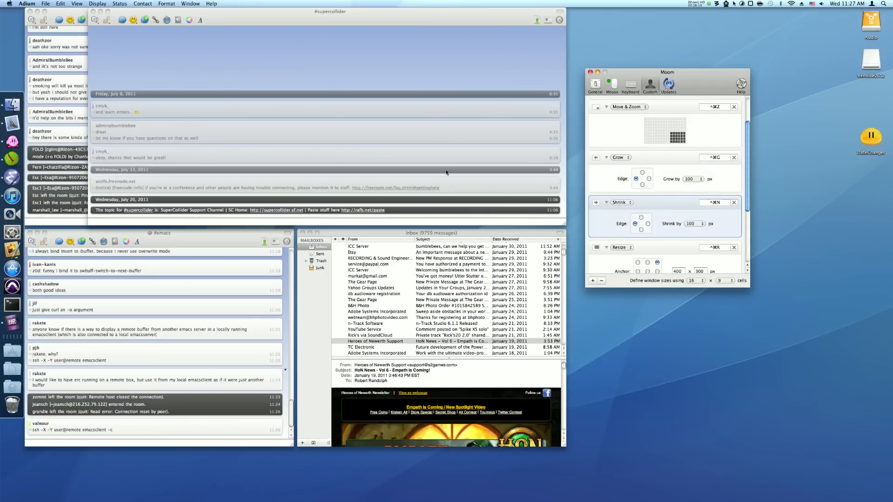
click(403, 20)
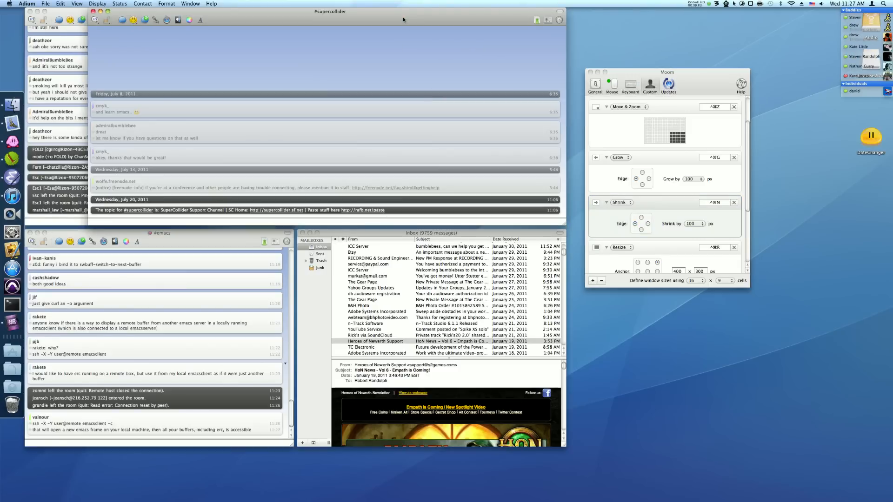
key(ctrl+super+n)
key(ctrl+super+n)
key(ctrl+super+n)
key(ctrl+super+n)
key(ctrl+super+n)
key(ctrl+super+n)
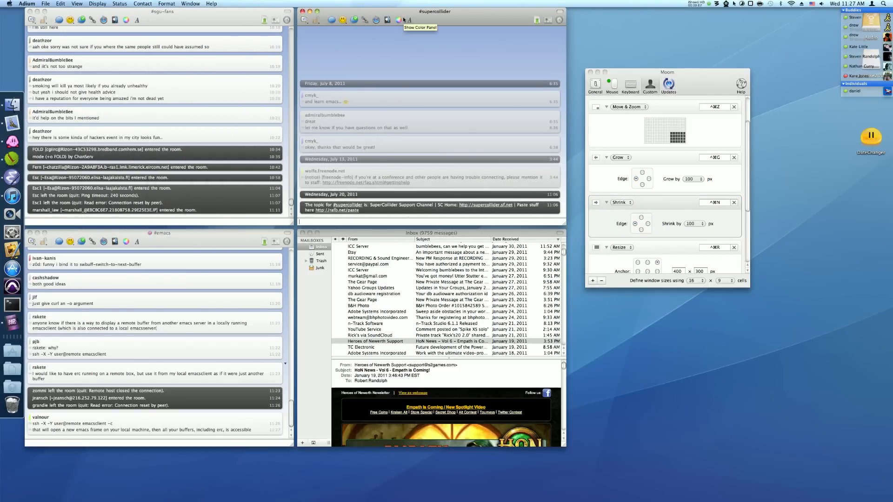
Step: Find the Resize custom action and run it on #supercollider to make it 400 x 300 px from its top-right anchor
click(699, 132)
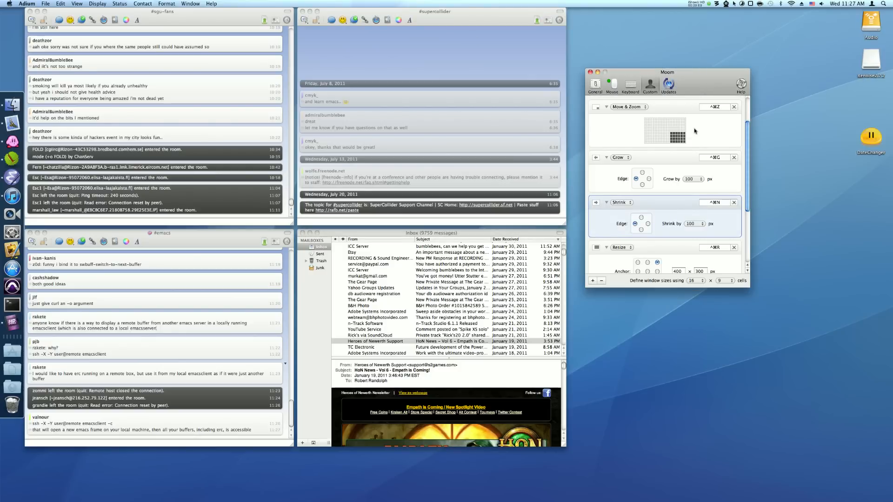
scroll(693, 139, down, 4)
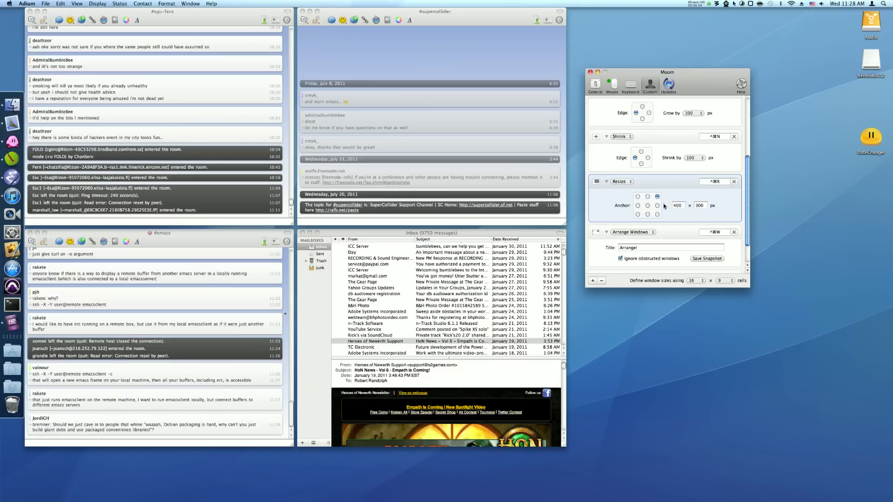
click(451, 14)
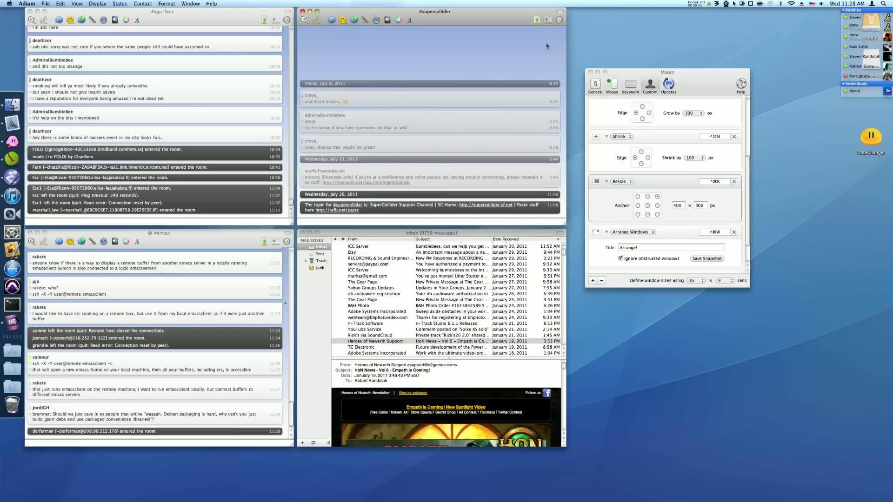
key(ctrl+super+r)
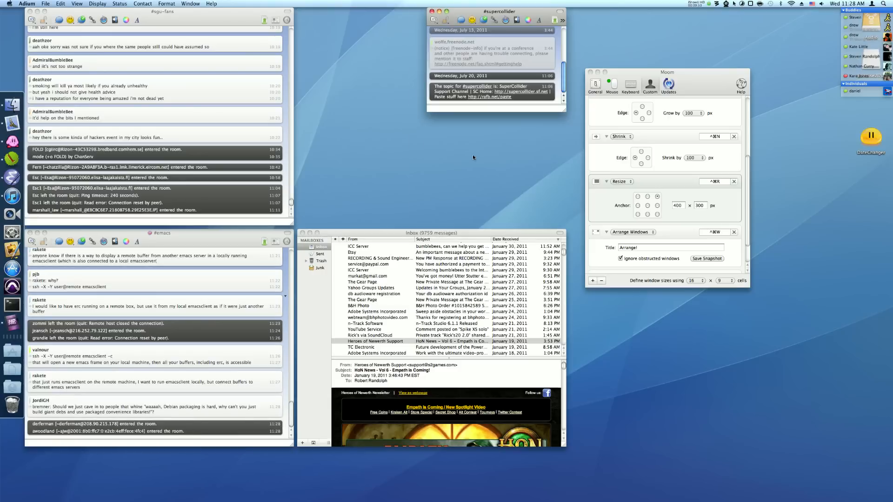
Step: Start #supercollider's keyboard grid selection at the sixth cell of the grid's first row
key(ctrl+super+m)
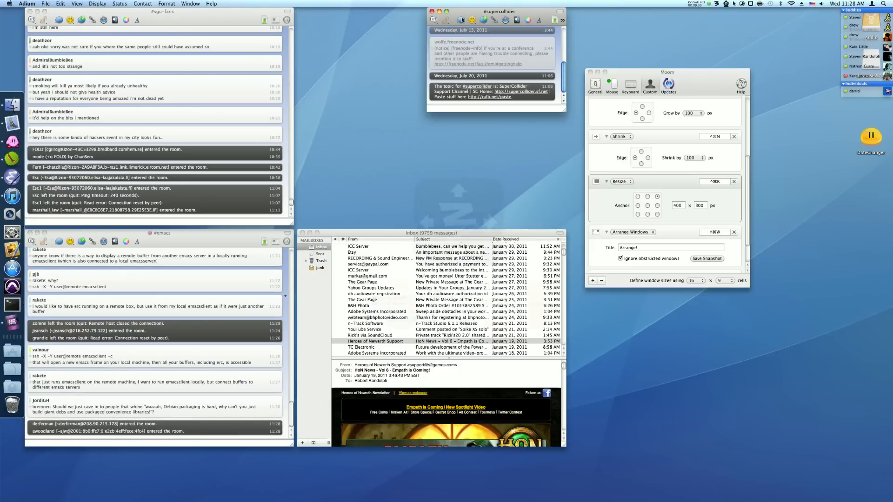
key(Tab)
key(Right)
key(Right)
key(Right)
key(Right)
key(Right)
Step: Extend the selection to 5 by 4 cells and apply it to fit #supercollider above the Mail inbox window
key(shift+Right)
key(shift+Down)
key(shift+Right)
key(shift+Right)
key(shift+Right)
key(shift+Down)
key(shift+Down)
key(shift+Down)
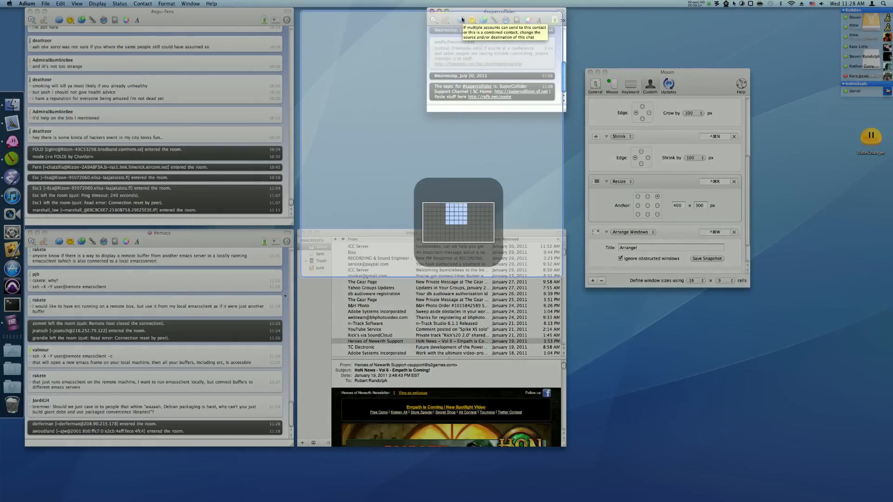
key(shift+Up)
key(Return)
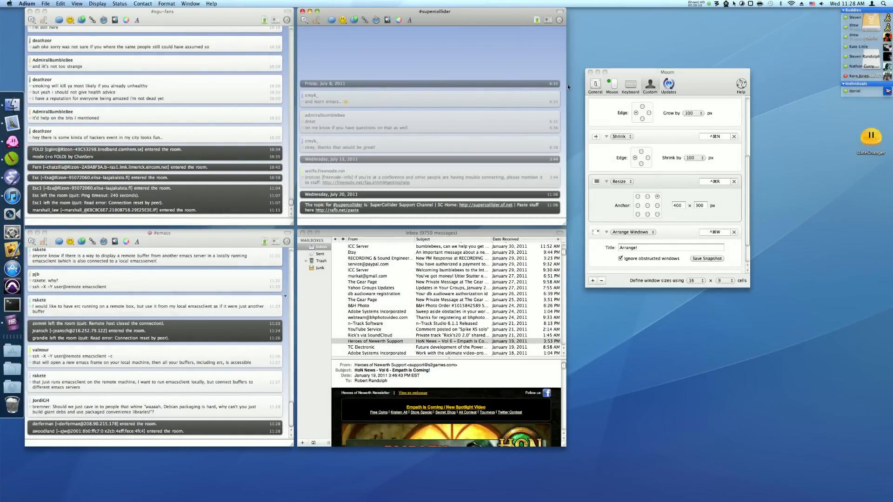
Step: Set the Resize custom action's anchor to the window's centre
click(675, 207)
click(647, 205)
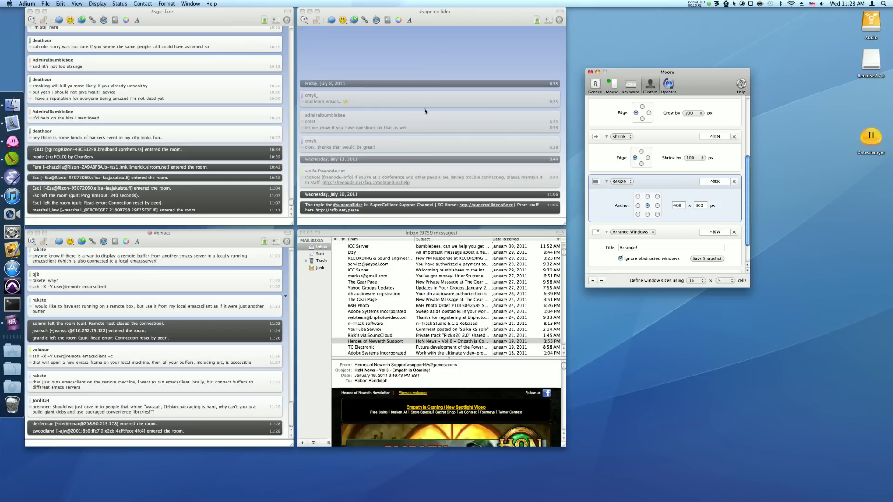
Step: Run the 400 x 300 px Resize action on #supercollider, and refit the window above the Mail inbox with the pop-up grid
click(450, 124)
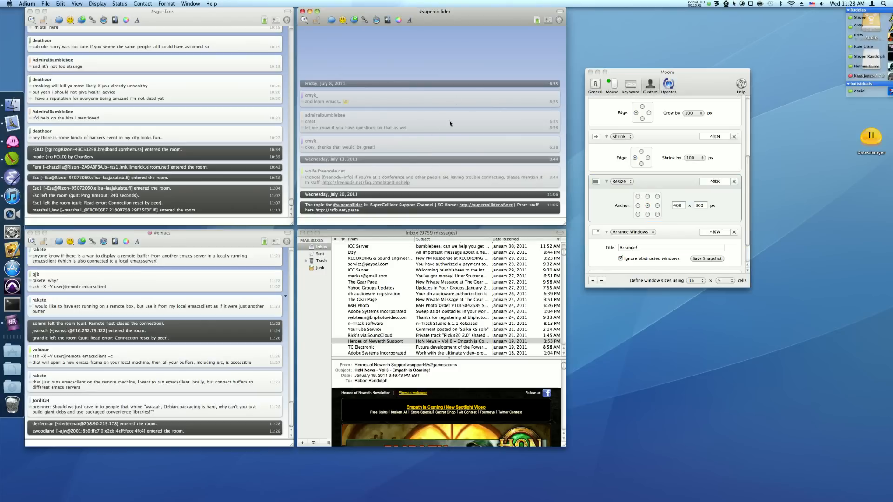
key(ctrl+super+r)
mouse_move(381, 69)
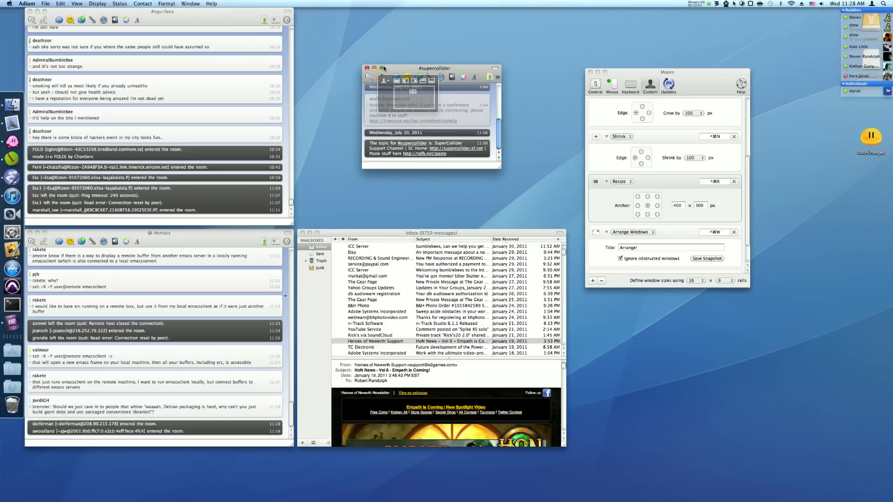
drag(419, 94, 418, 98)
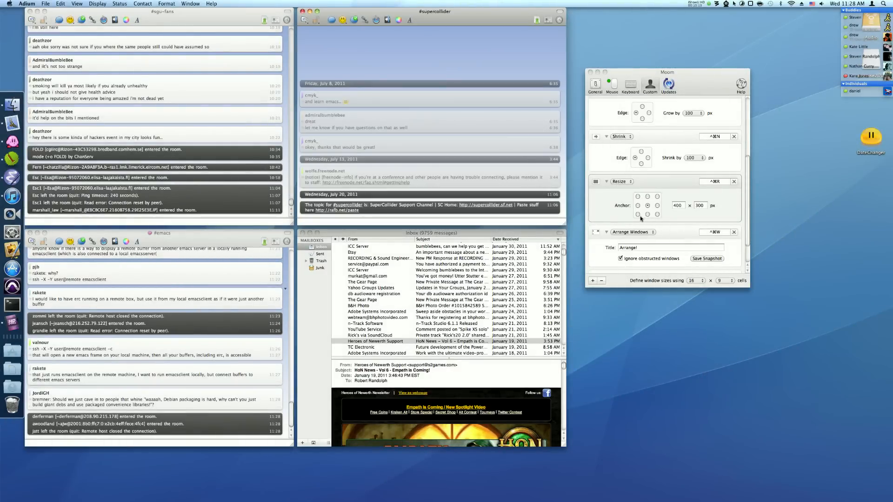
Step: Fit #sgu-fans and #supercollider to 5 by 2 cells each, side by side along the top, using the pop-up grid
click(685, 181)
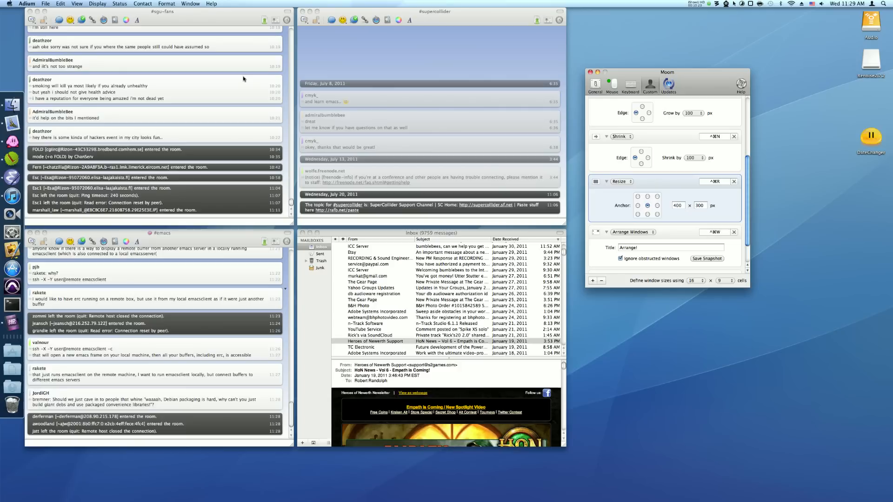
click(220, 91)
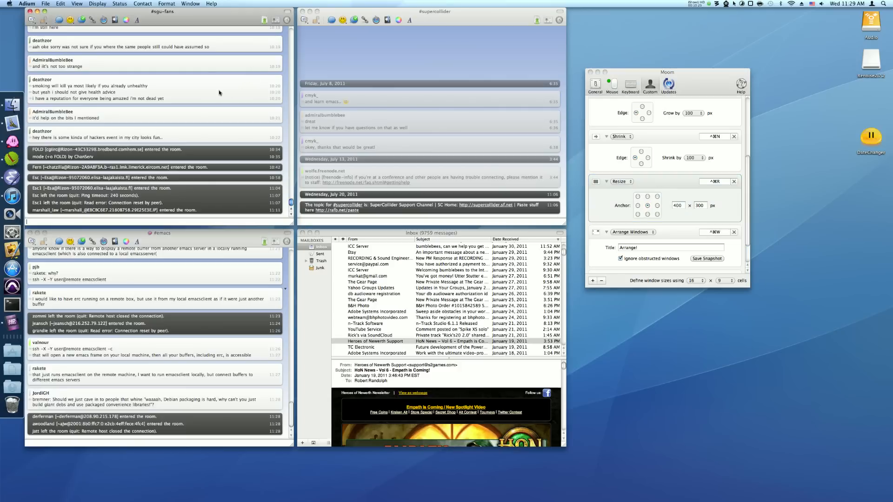
mouse_move(44, 12)
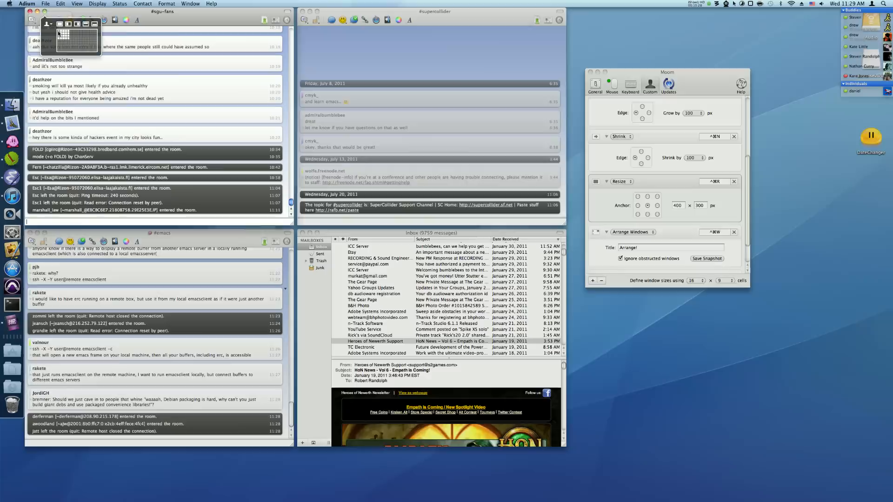
drag(58, 34, 69, 36)
mouse_move(316, 11)
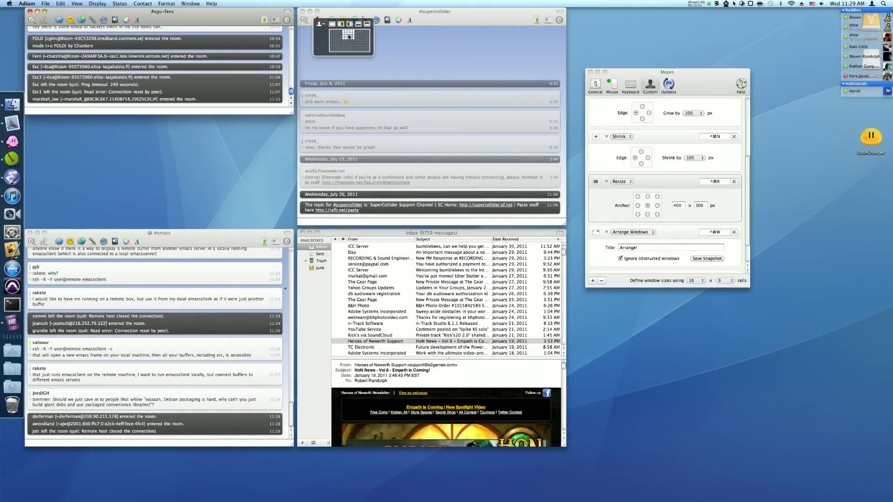
drag(344, 31, 352, 35)
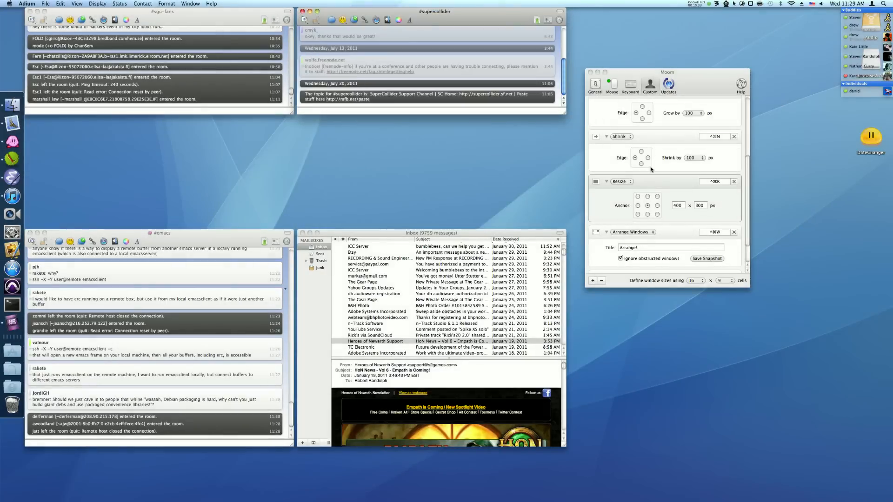
Step: Set the Resize custom action's anchor to the top centre and its height to 900 px
click(647, 197)
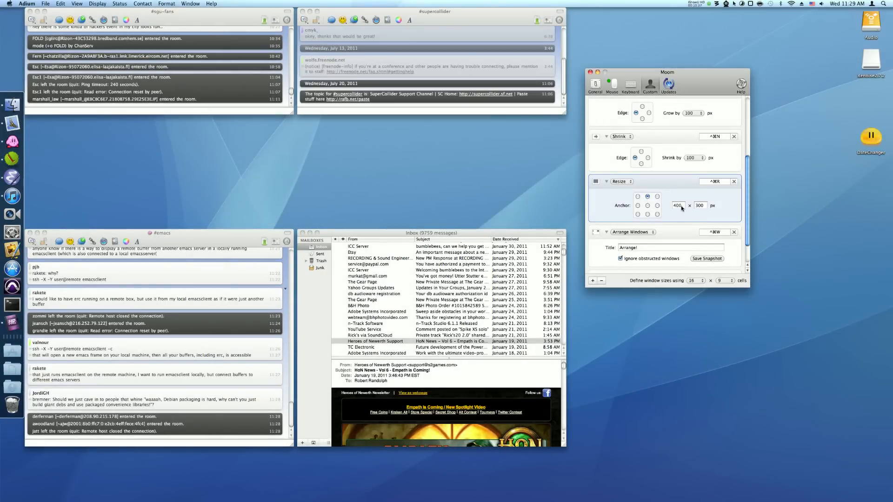
double_click(682, 207)
click(696, 207)
double_click(700, 208)
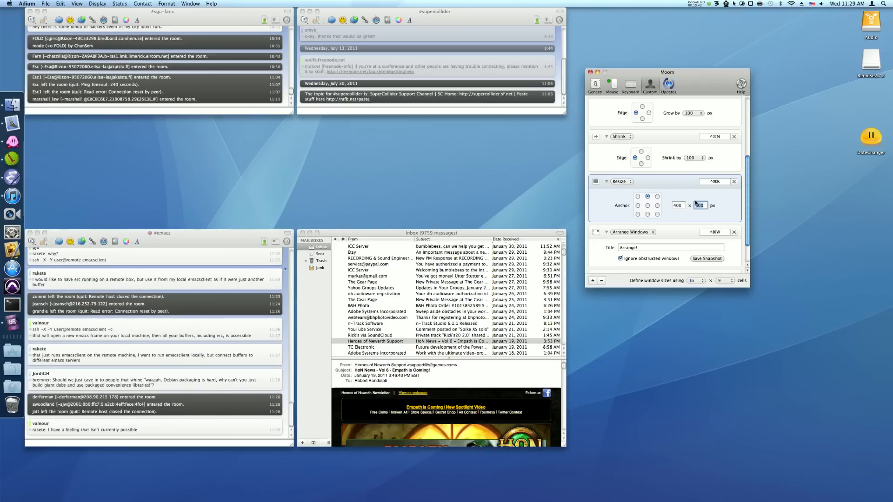
Step: Run the 400 x 900 px Resize action on #sgu-fans and move the window back beside the Dock
click(207, 22)
key(ctrl+super+r)
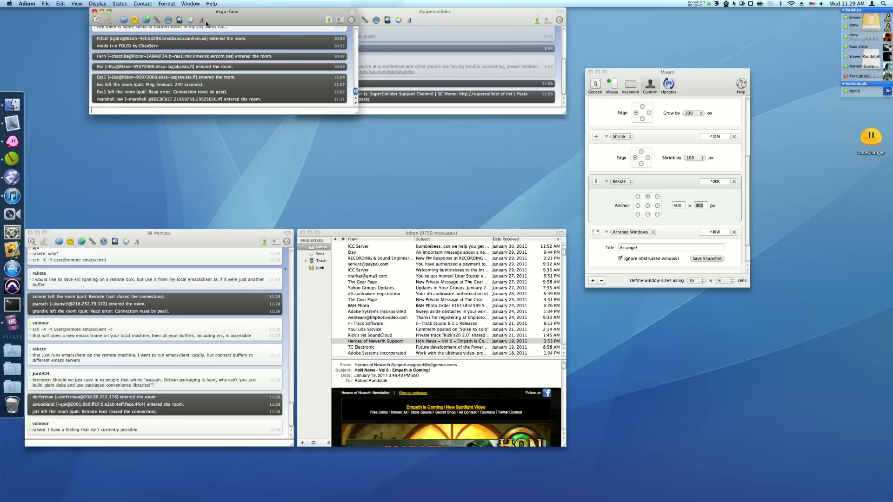
key(ctrl+super+r)
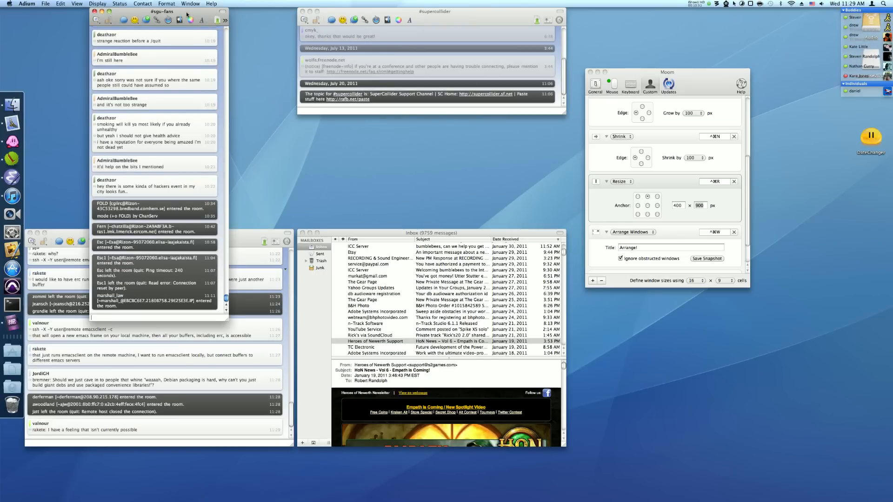
drag(138, 12, 73, 2)
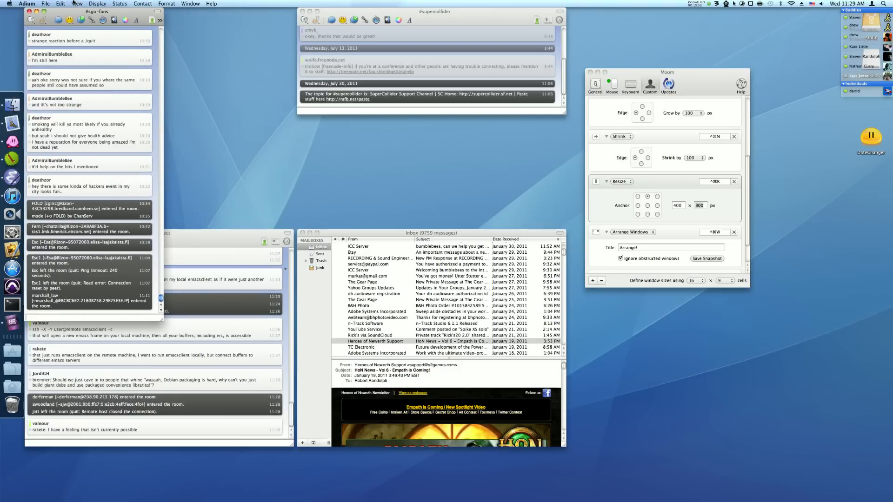
Step: Run the 400 x 900 px Resize action on #supercollider and return to the Moom settings window
click(456, 19)
key(ctrl+super+r)
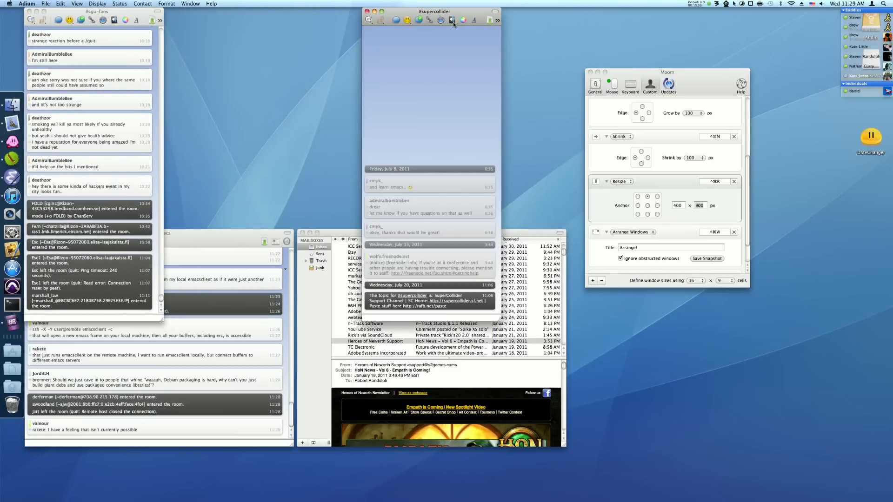
click(665, 184)
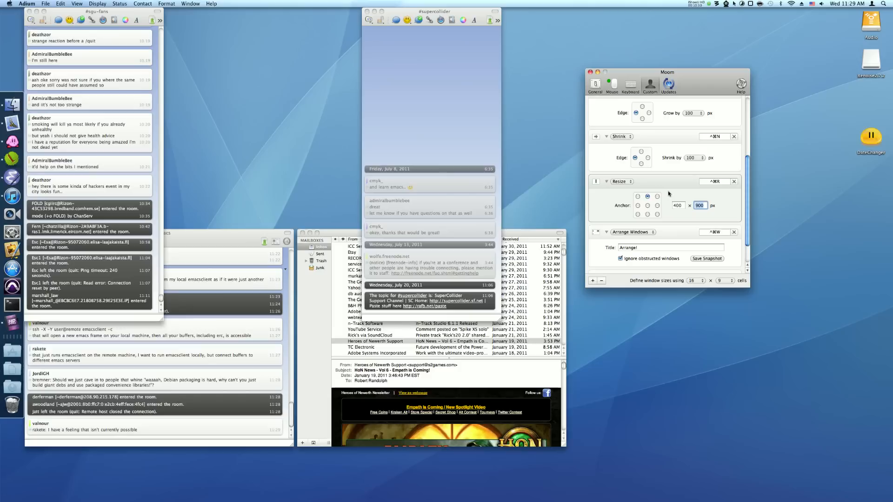
Step: Fit #sgu-fans above #emacs and #supercollider above the Mail inbox, each at 5 by 4 cells, using the pop-up grid
click(135, 33)
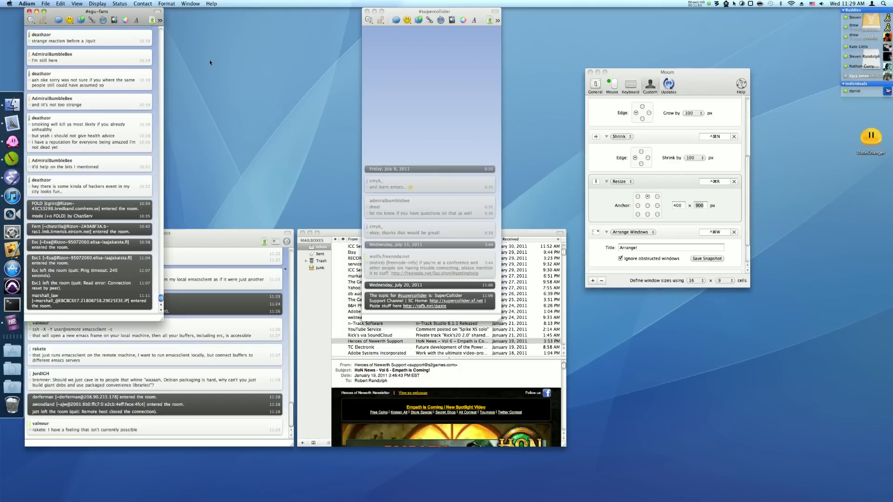
mouse_move(44, 12)
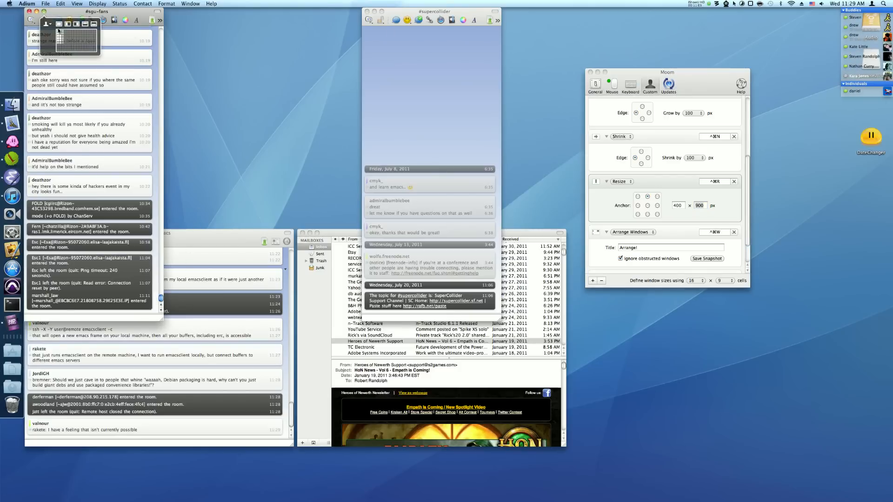
drag(58, 33, 69, 40)
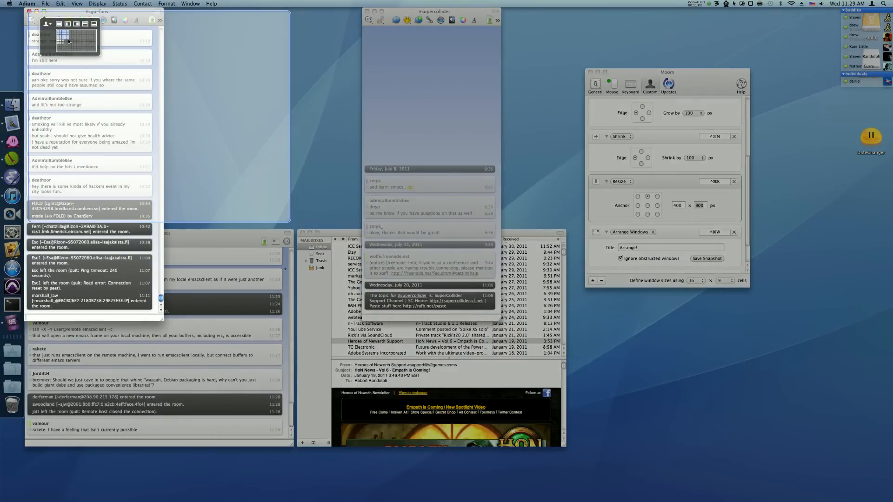
drag(125, 41, 124, 41)
mouse_move(382, 12)
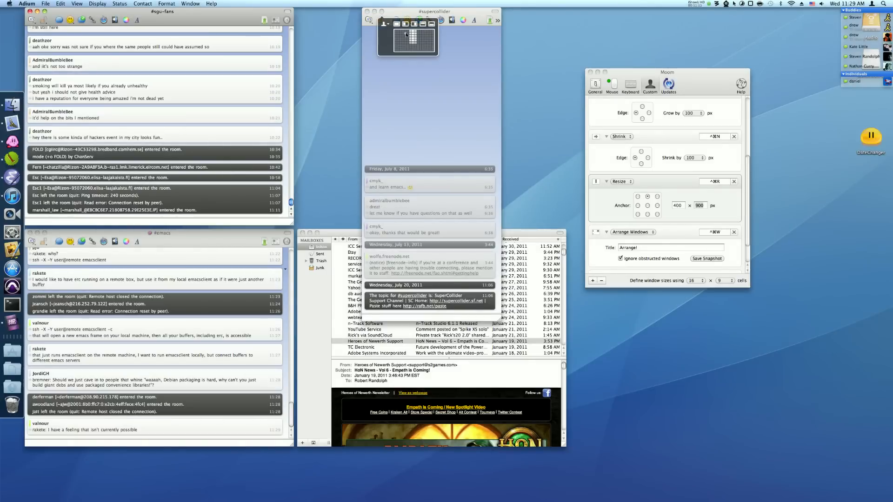
drag(407, 32, 418, 43)
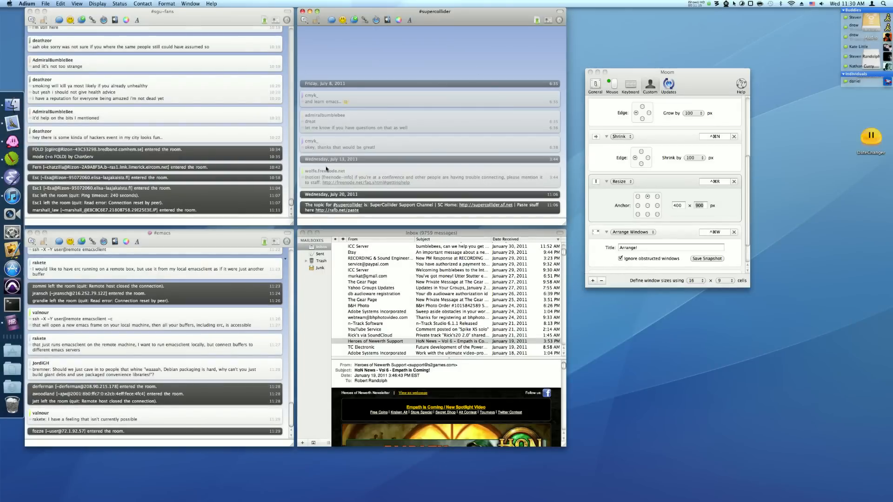
Step: Find the Arrange Windows custom action titled Arrange! and run it to restore the saved window layout
click(709, 90)
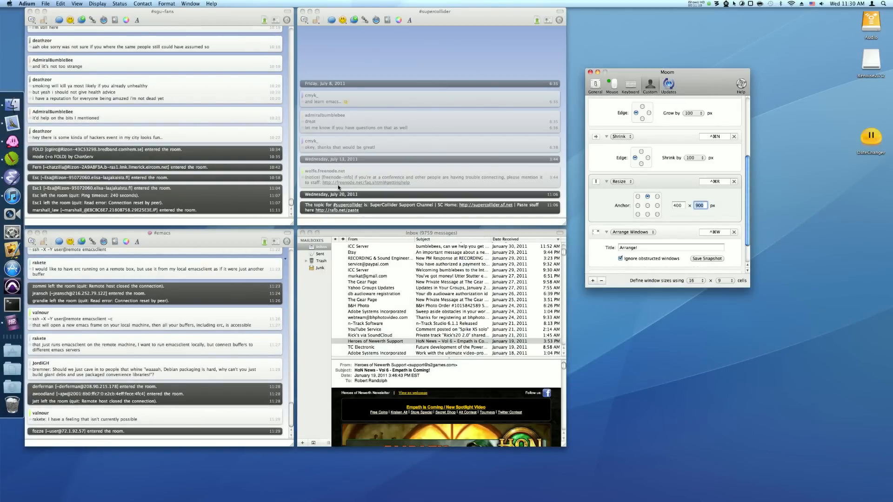
scroll(682, 180, down, 2)
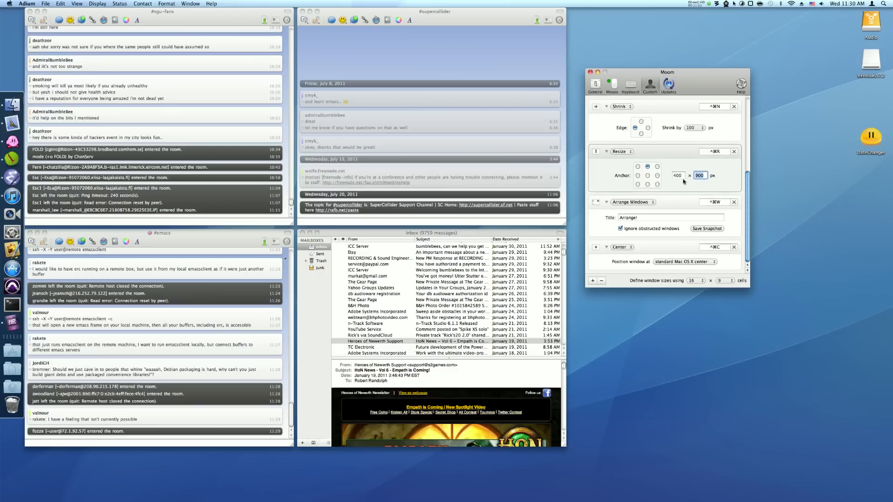
click(687, 211)
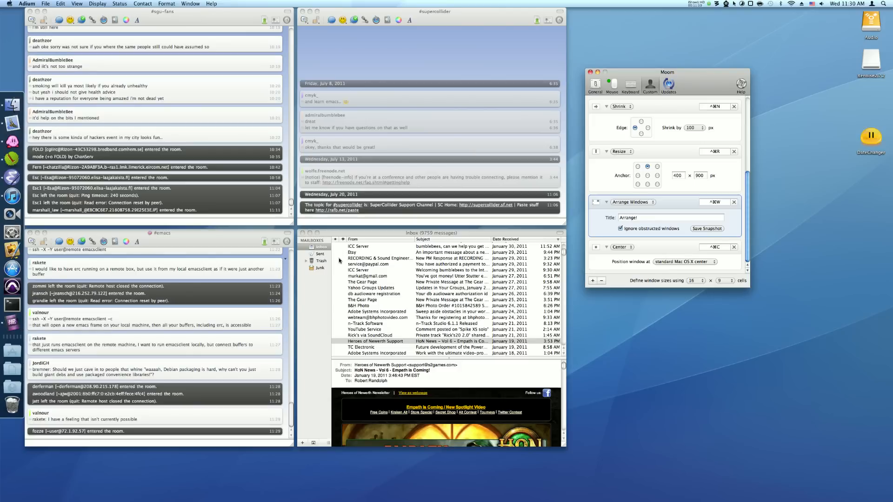
key(ctrl+super+w)
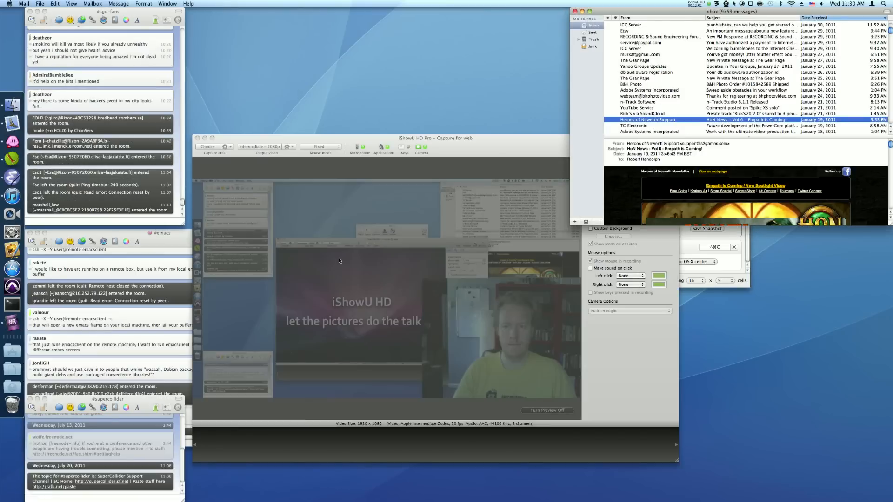
Step: Move the iShowU HD window clear of the chat windows
drag(501, 149, 396, 145)
mouse_move(148, 139)
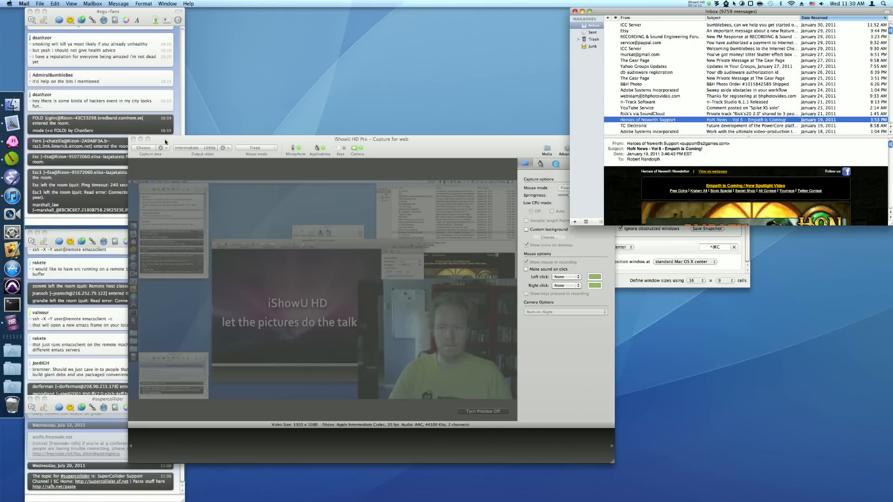
drag(280, 139, 481, 172)
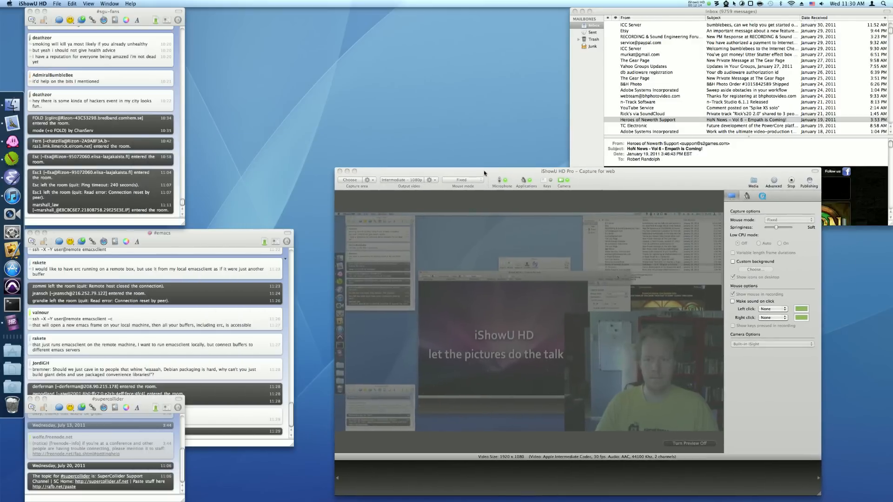
Step: Fit #emacs to 4 by 3 cells between #sgu-fans and #supercollider using the pop-up grid
click(197, 278)
mouse_move(44, 235)
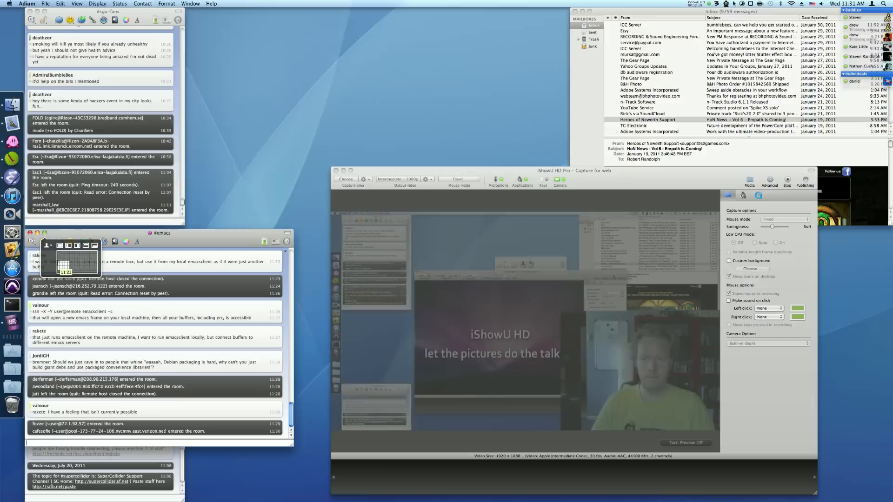
drag(59, 262, 64, 269)
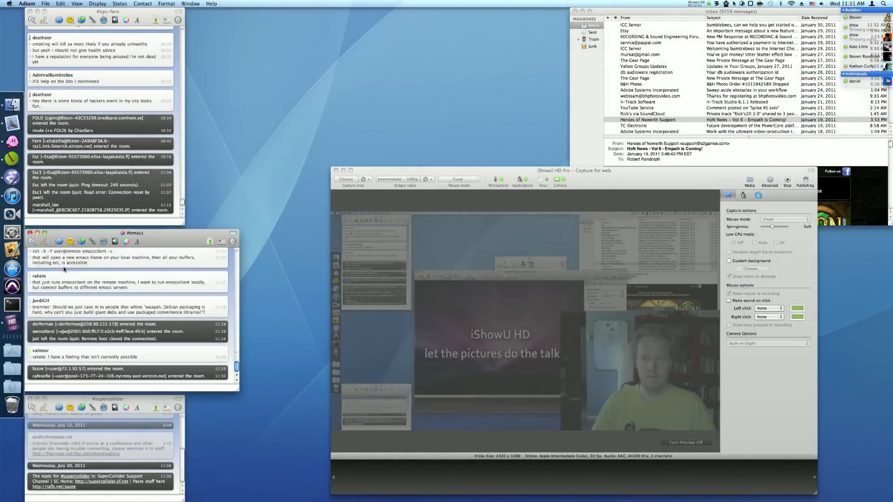
Step: Move the iShowU HD window away from the Mail inbox and fit it between #sgu-fans and Mail with the pop-up grid
click(282, 270)
drag(617, 183, 549, 153)
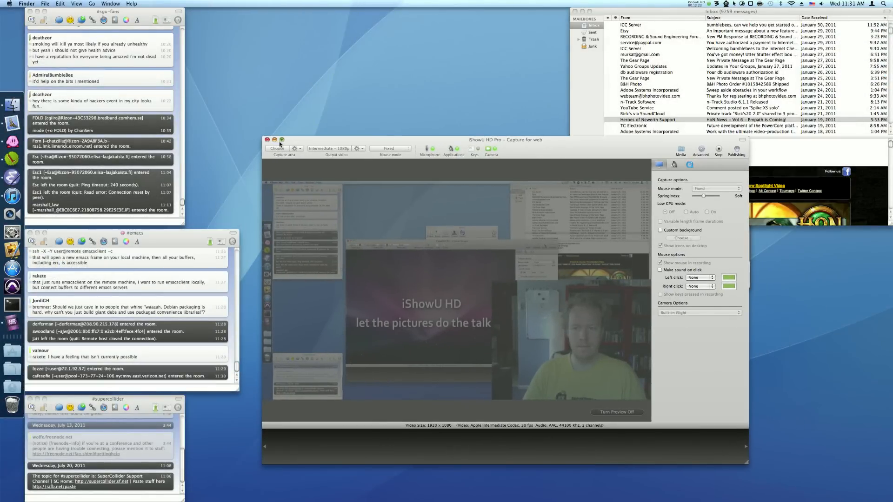
mouse_move(281, 139)
drag(308, 163, 318, 169)
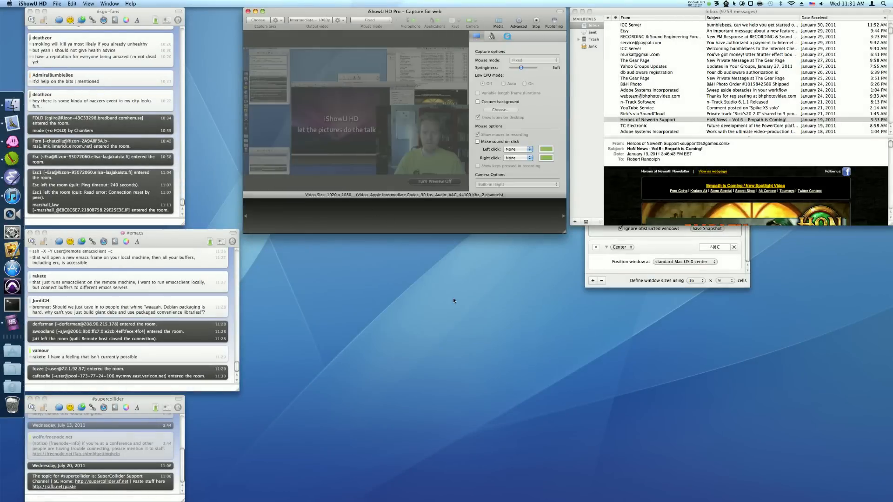
Step: Select the Center custom action and run it on the Moom settings window
click(455, 301)
click(655, 246)
key(ctrl+super+c)
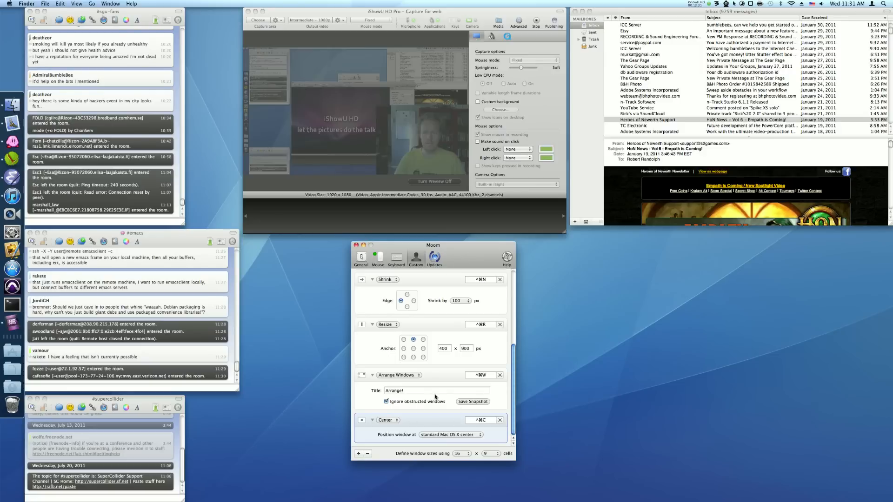
Step: Run the Center custom action on the #emacs chat window, then check the action's window position options
click(97, 302)
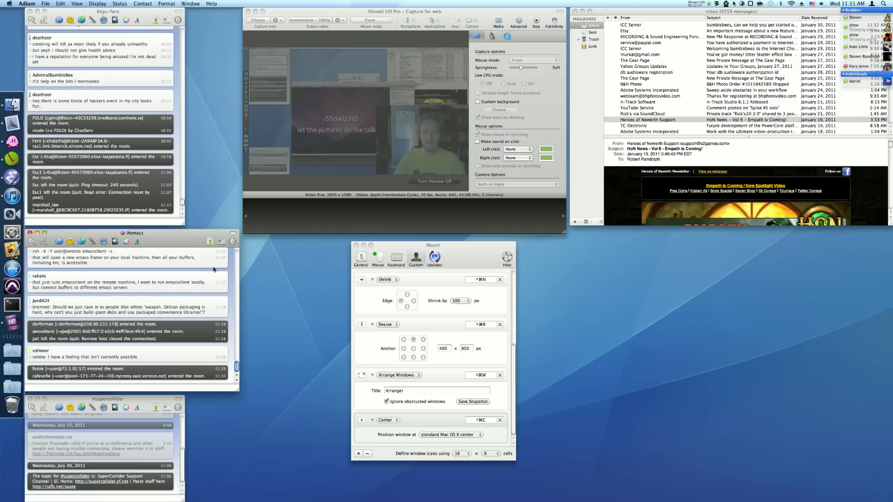
click(242, 263)
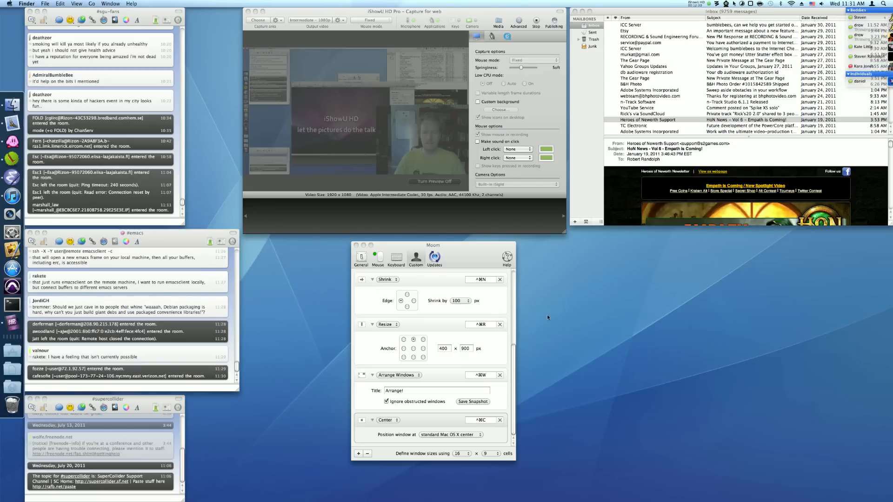
click(439, 421)
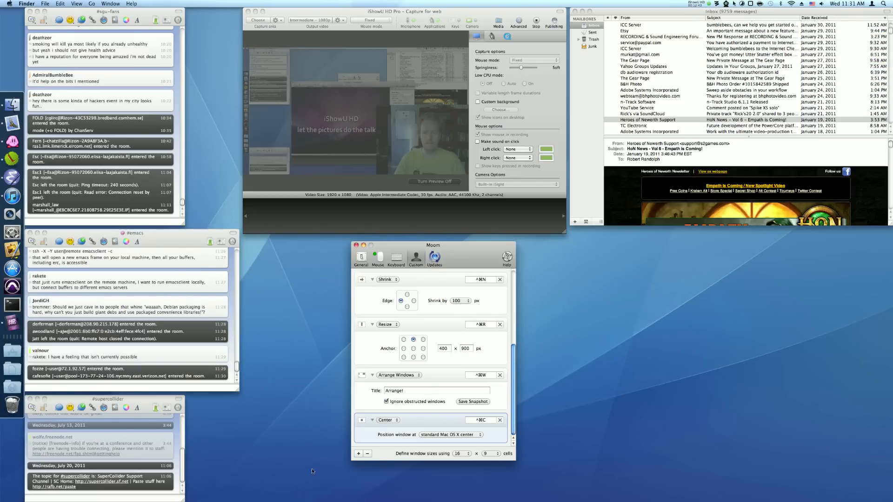
click(168, 241)
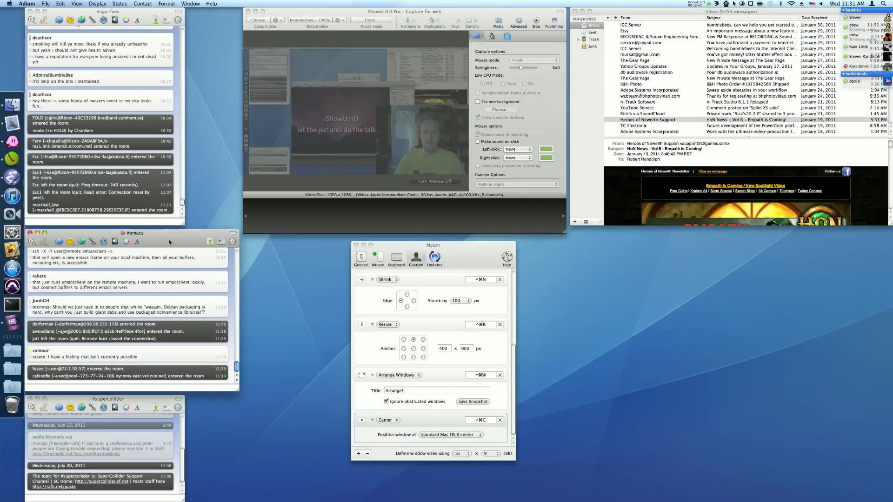
key(ctrl+super+c)
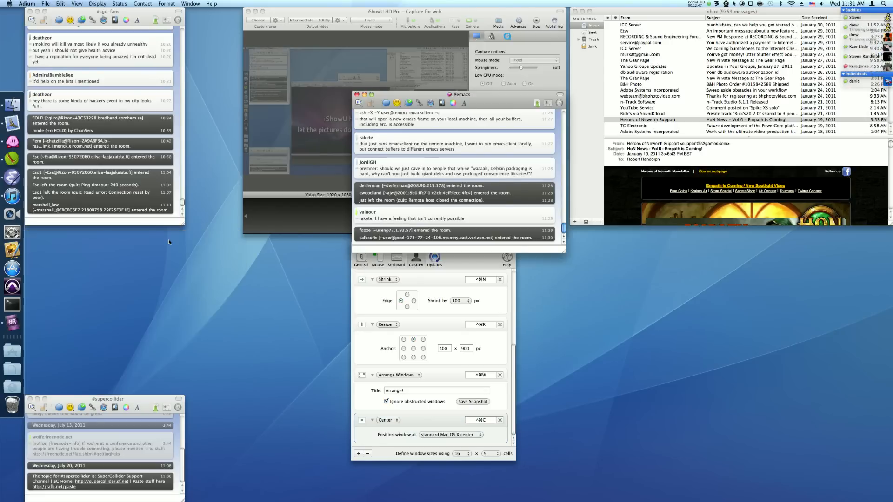
click(452, 435)
click(447, 435)
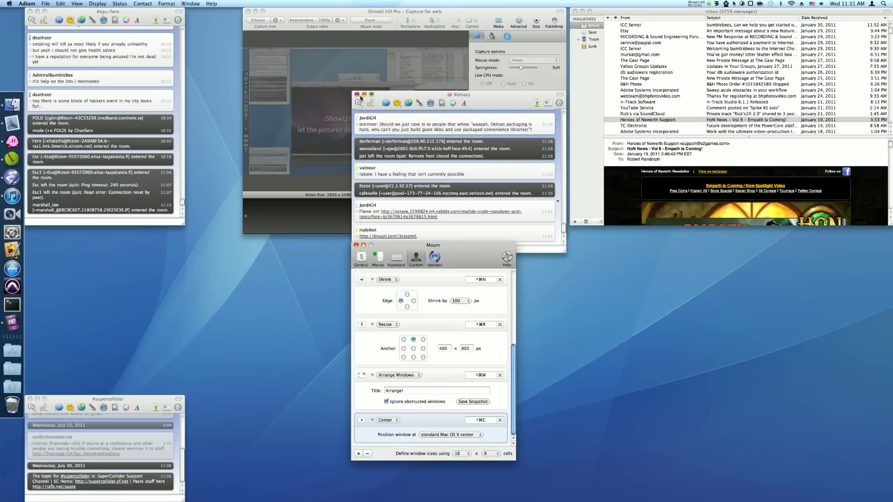
Step: Fit #emacs to 5 by 4 cells above #supercollider using the pop-up grid
click(372, 95)
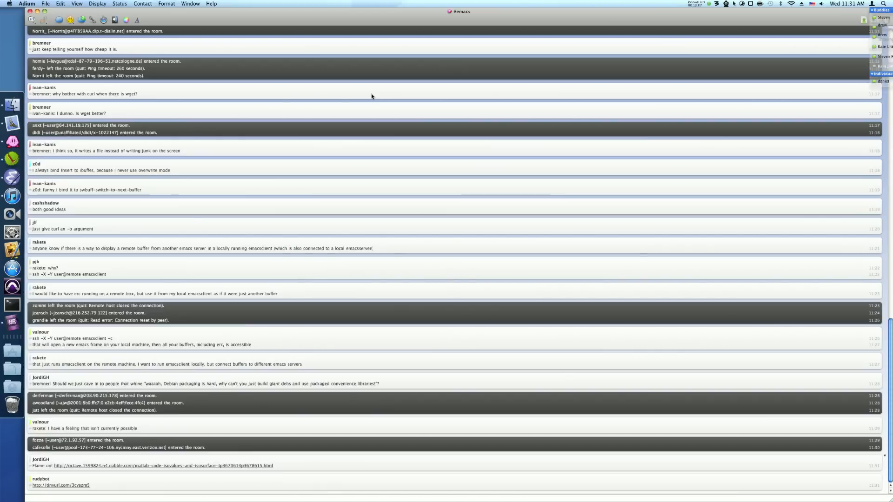
click(45, 11)
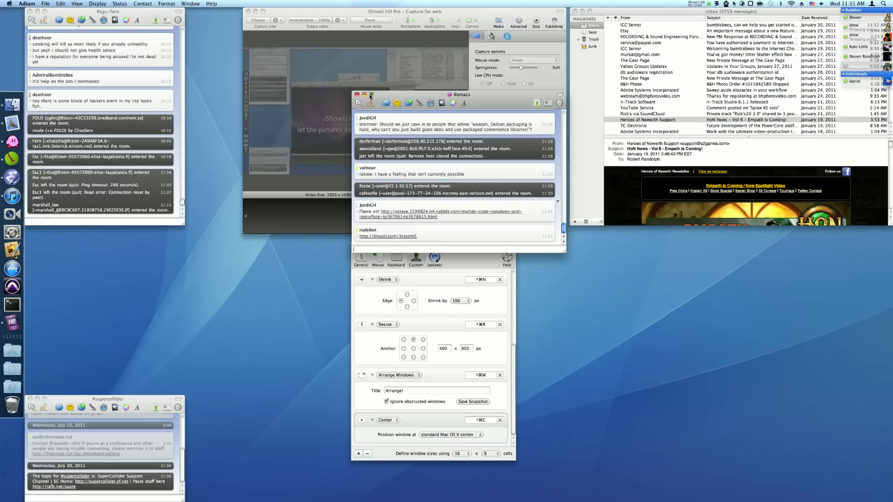
mouse_move(372, 95)
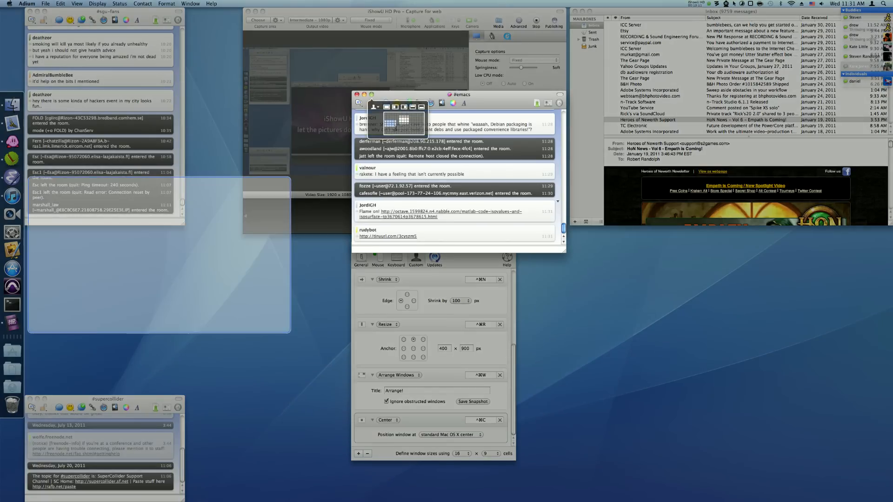
drag(396, 127, 396, 129)
click(317, 228)
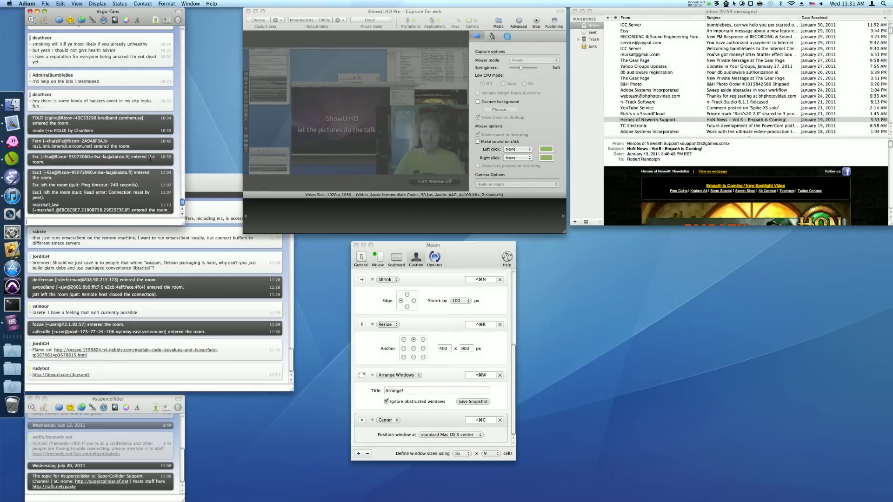
Step: Bring #emacs forward, fit #sgu-fans to 3 by 3 cells above it with the pop-up grid, and return to the Moom settings window
click(172, 183)
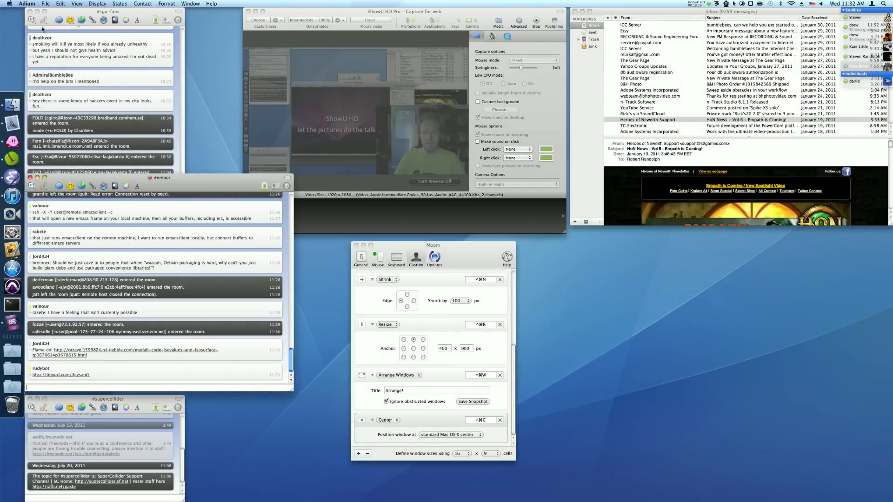
mouse_move(45, 11)
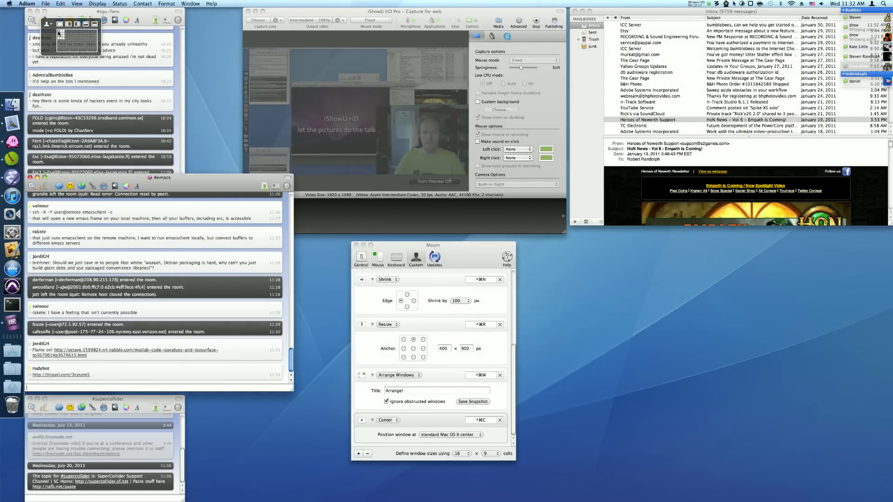
drag(59, 33, 64, 36)
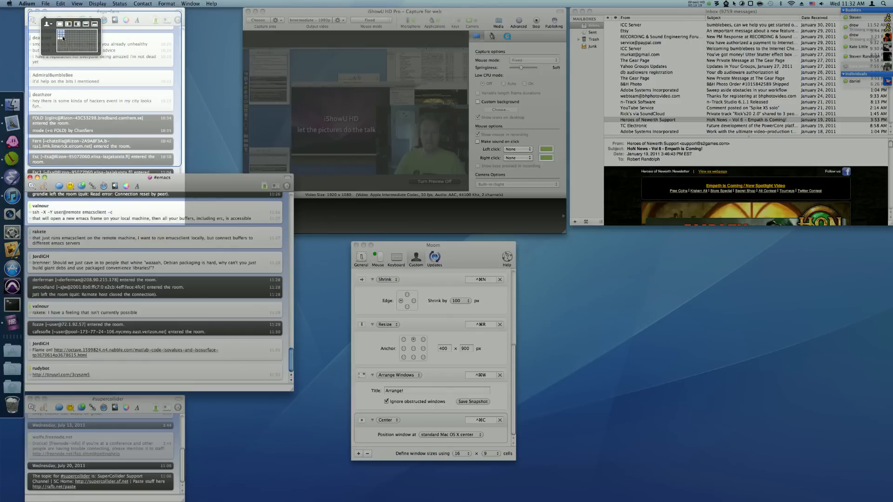
click(481, 262)
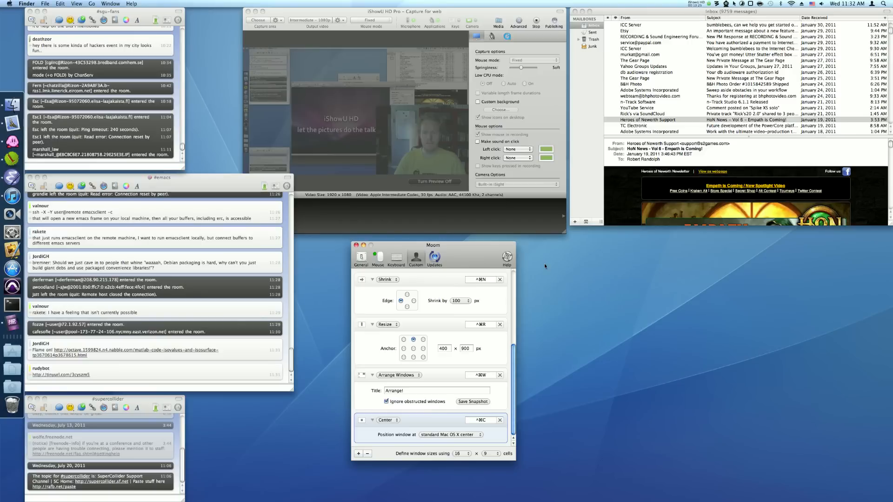
Step: Toggle on the iShowU HD camera picture and stop the screen capture
key(super+shift+c)
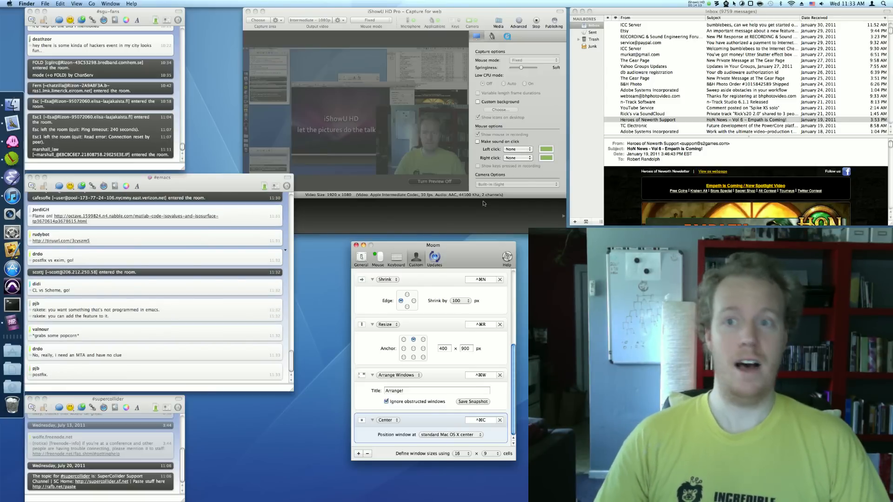
click(699, 4)
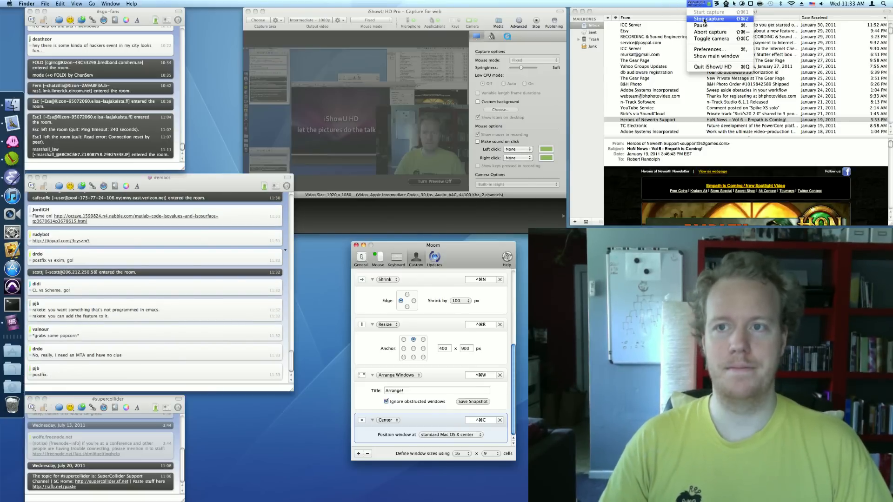